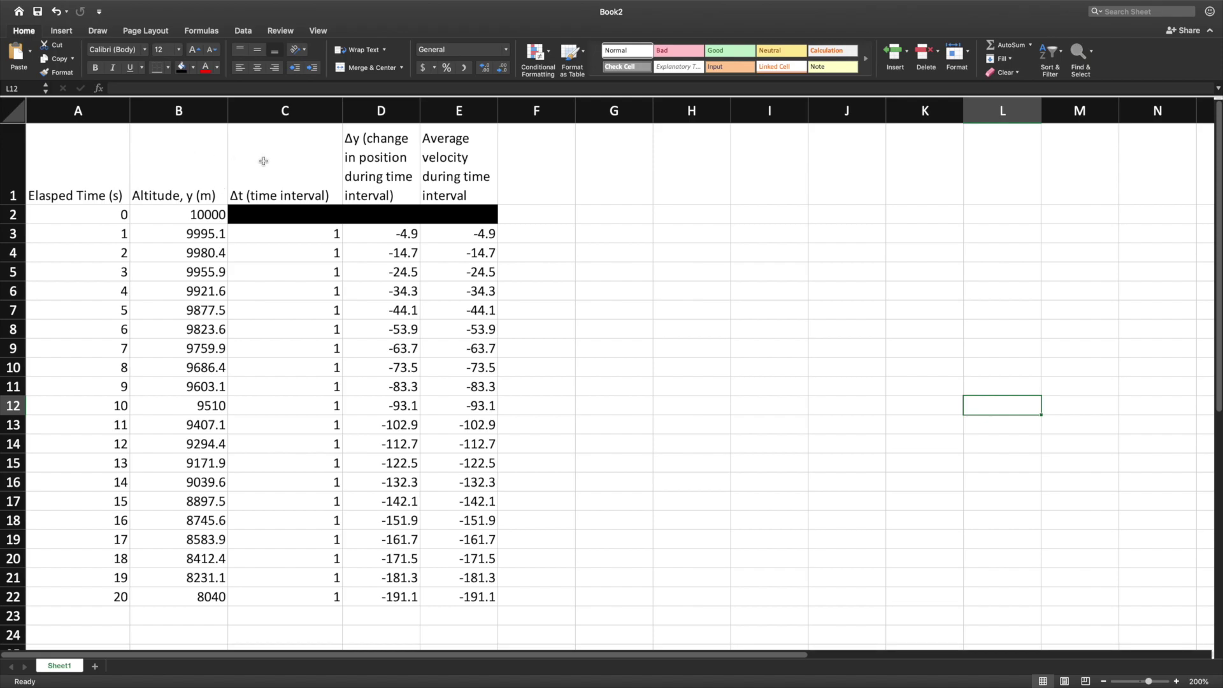
Select the Elapsed Time values in column A, A1 to A22.
click(381, 165)
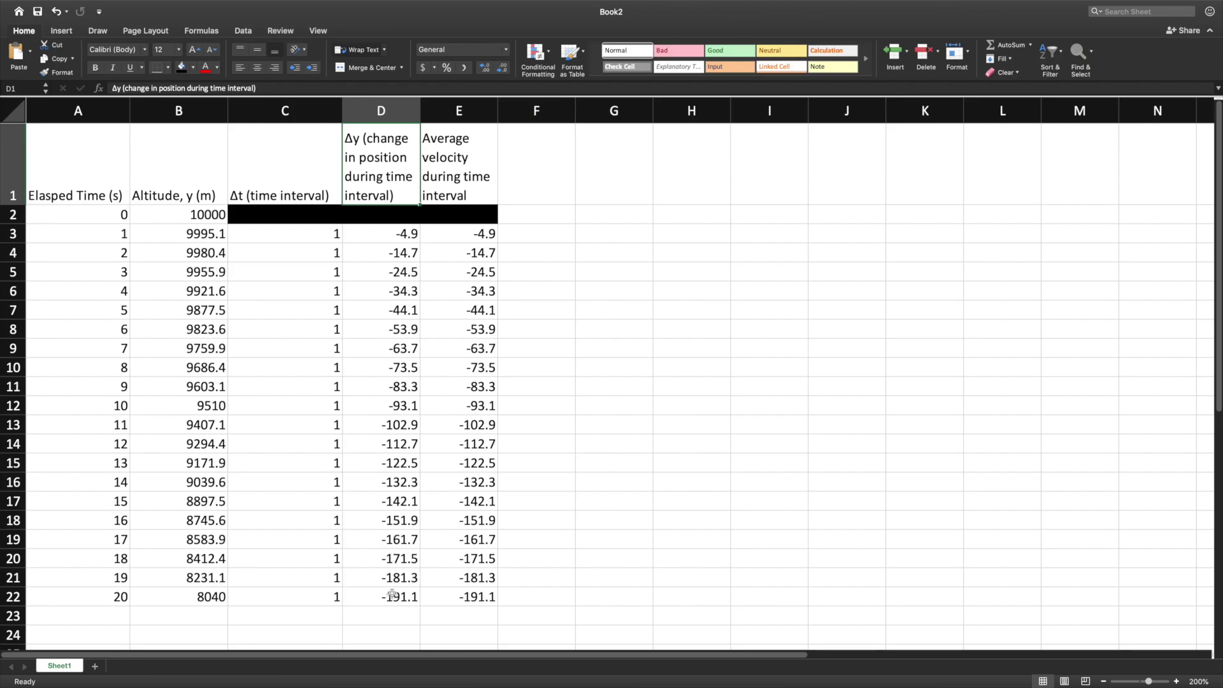
scroll(369, 449, down, 2)
scroll(377, 437, up, 2)
scroll(376, 434, down, 1)
scroll(558, 248, up, 2)
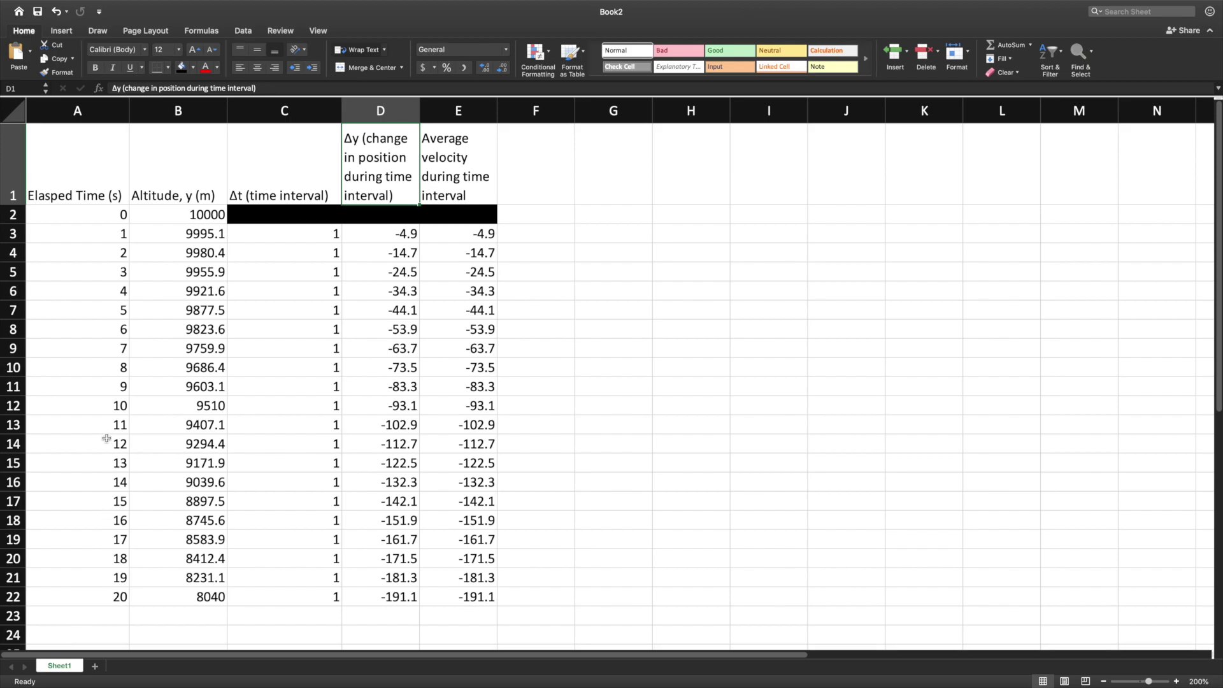
scroll(90, 273, down, 1)
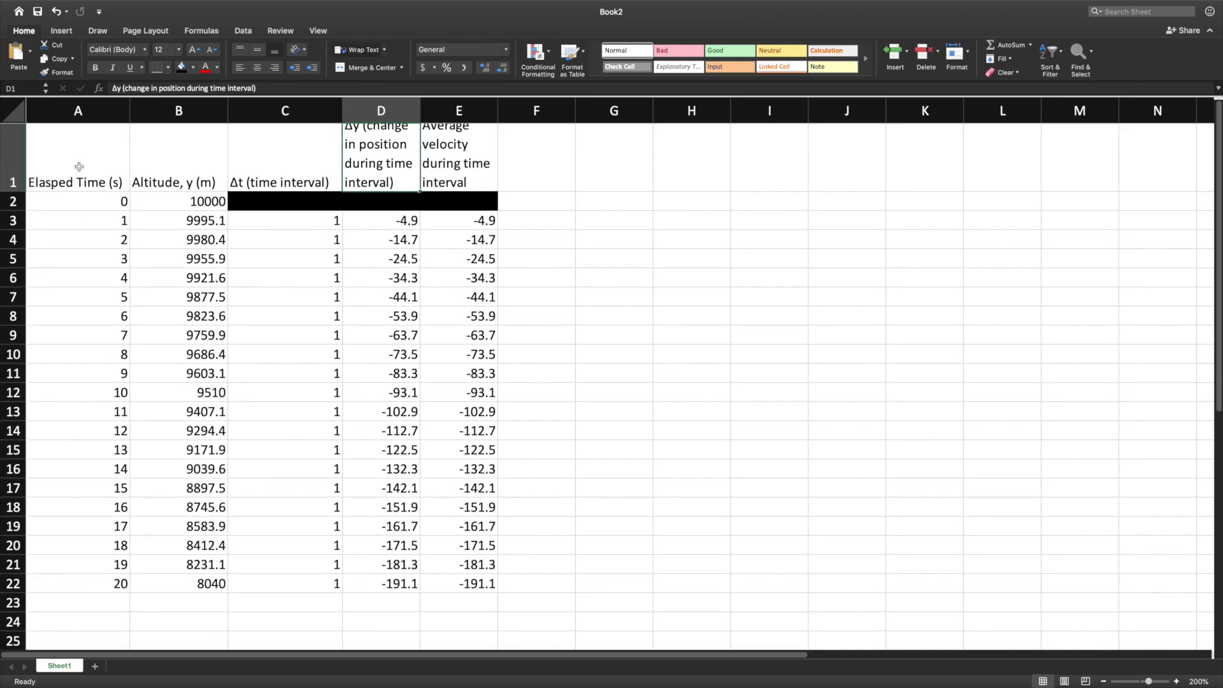
scroll(79, 167, up, 1)
drag(79, 165, 96, 597)
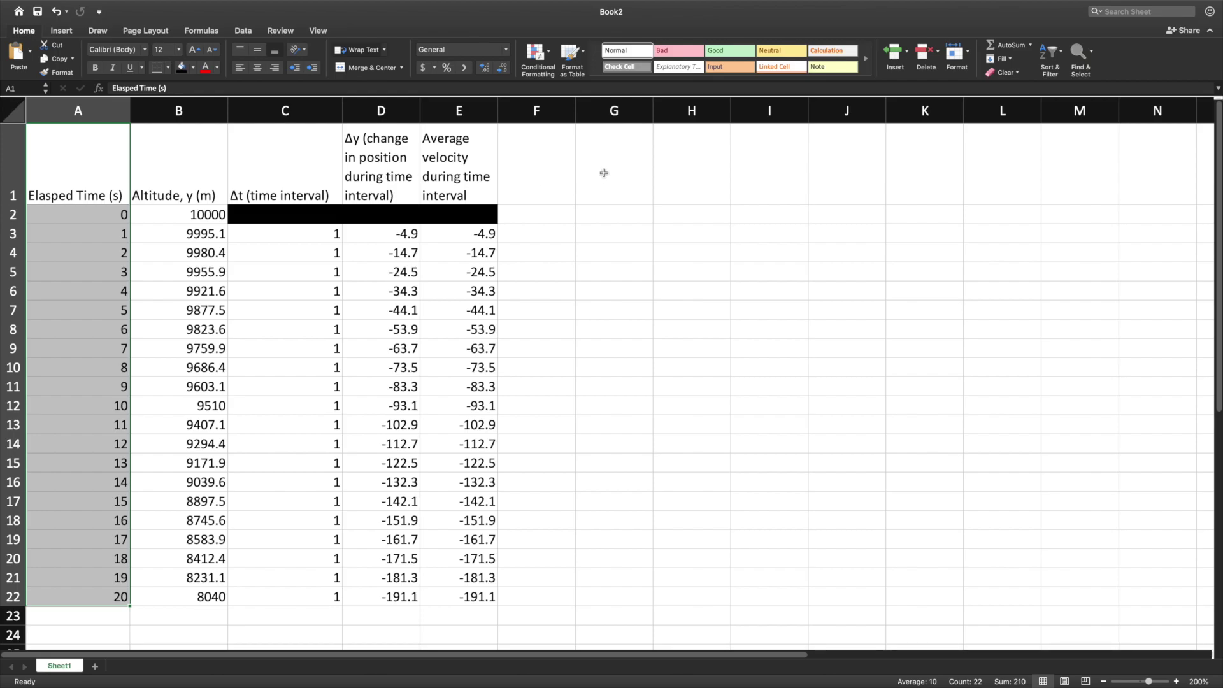
Add the Average velocity column, E1 to E22, to the selection.
scroll(464, 177, right, 1)
scroll(464, 177, right, 1)
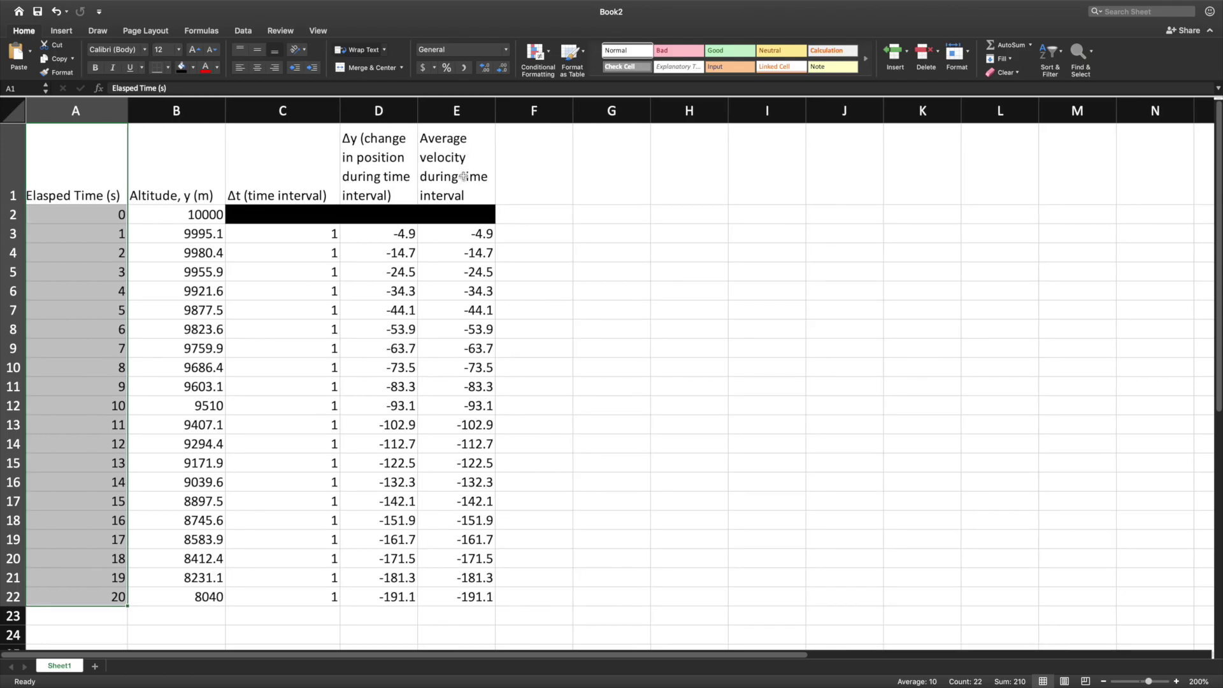
scroll(463, 172, left, 1)
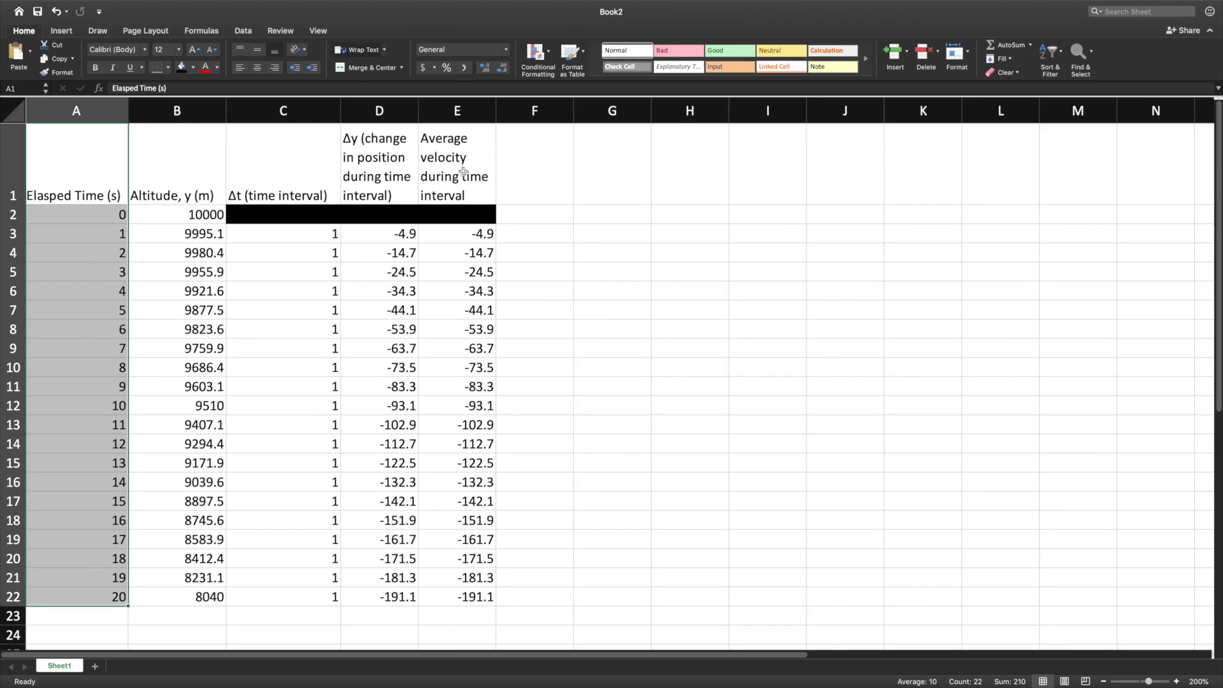
drag(464, 172, 458, 591)
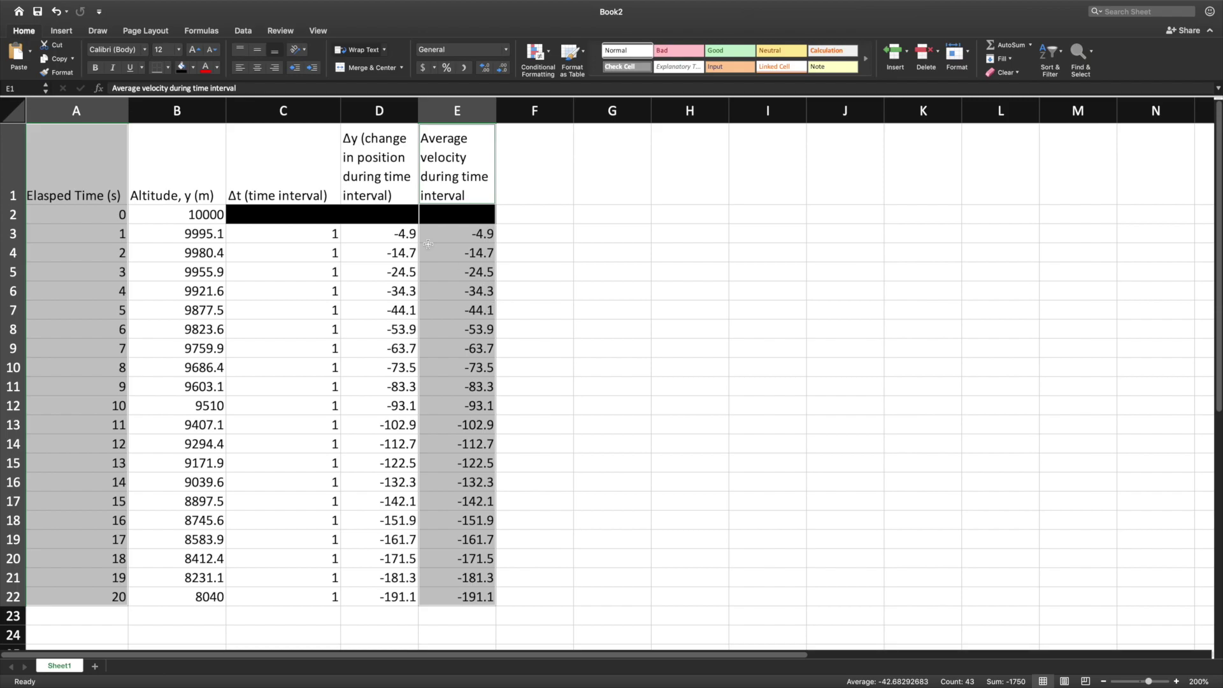
click(62, 33)
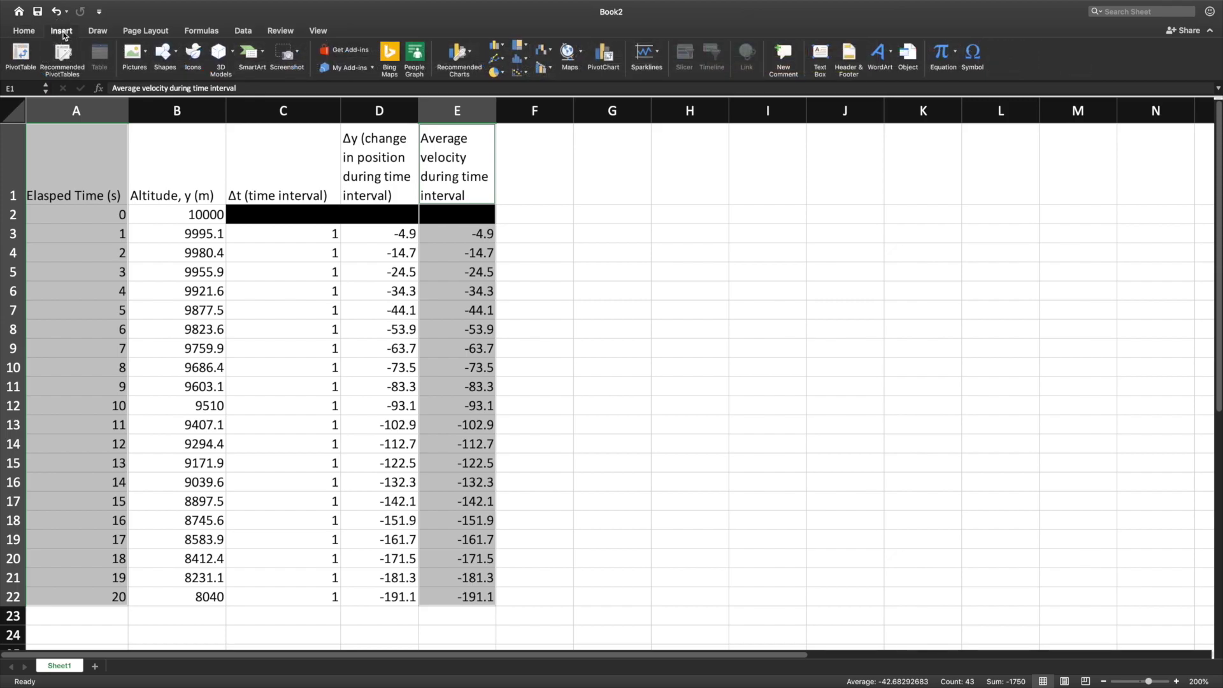
Insert a plain X Y Scatter chart of average velocity against elapsed time.
click(520, 73)
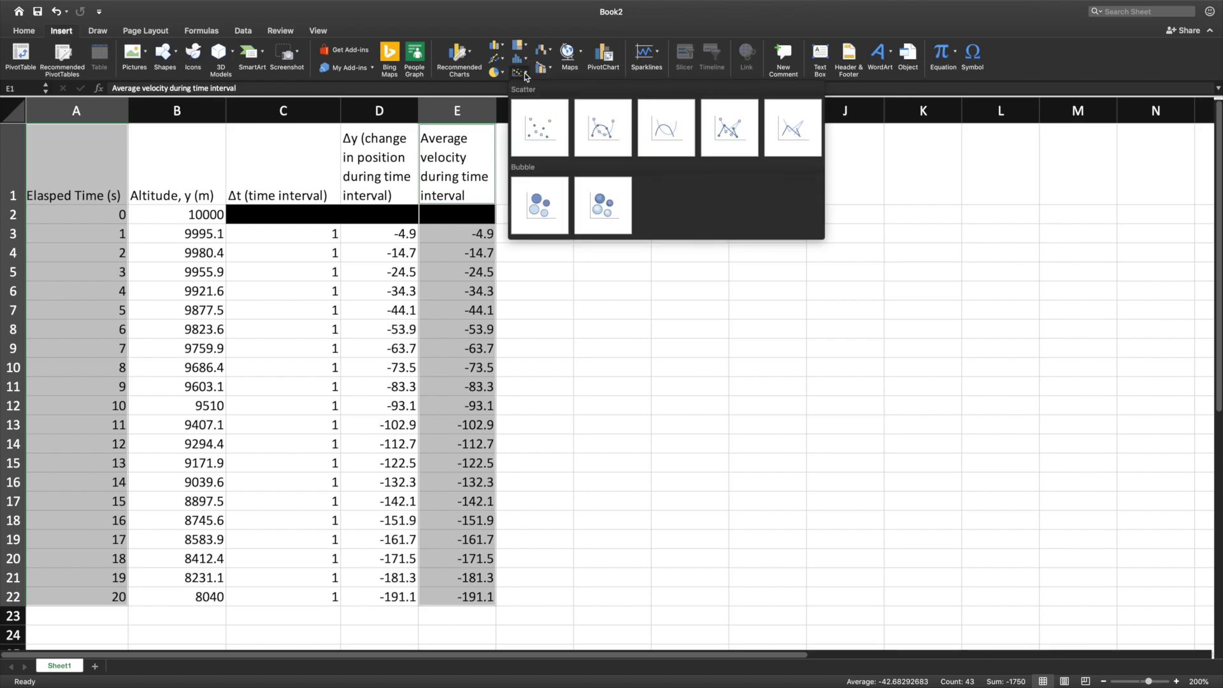
click(545, 125)
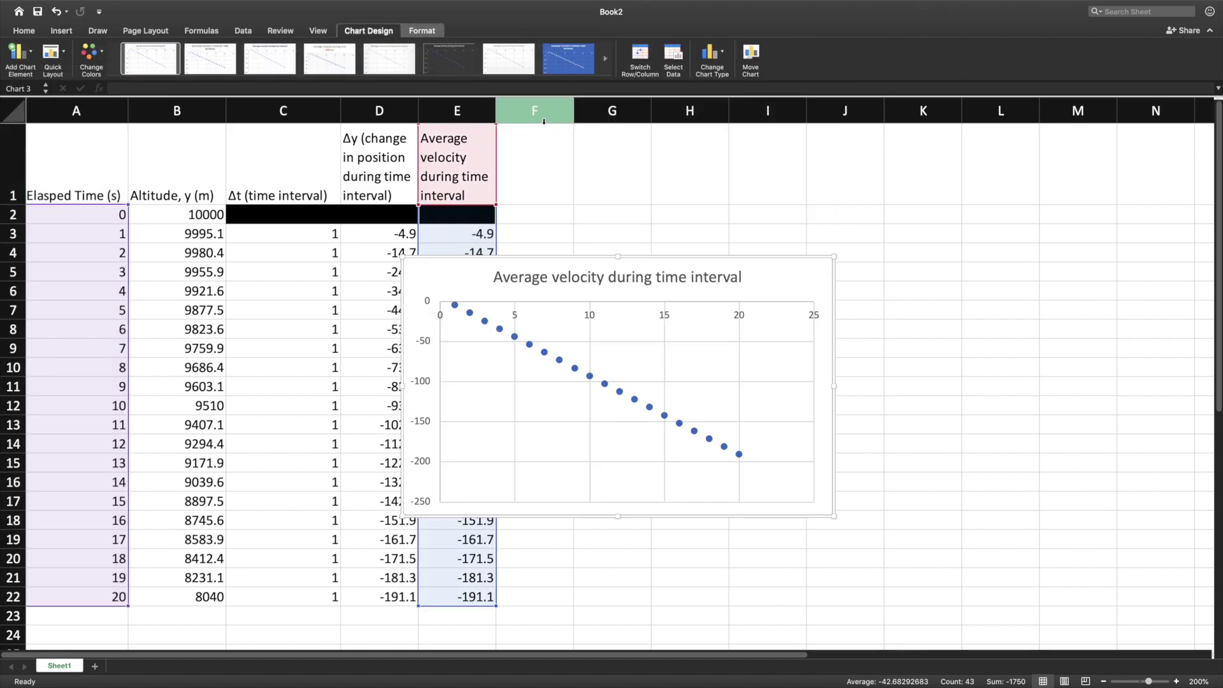
Move the velocity chart up over the table, enlarge it, and nudge it slightly right and down.
drag(569, 260, 448, 149)
drag(714, 405, 919, 506)
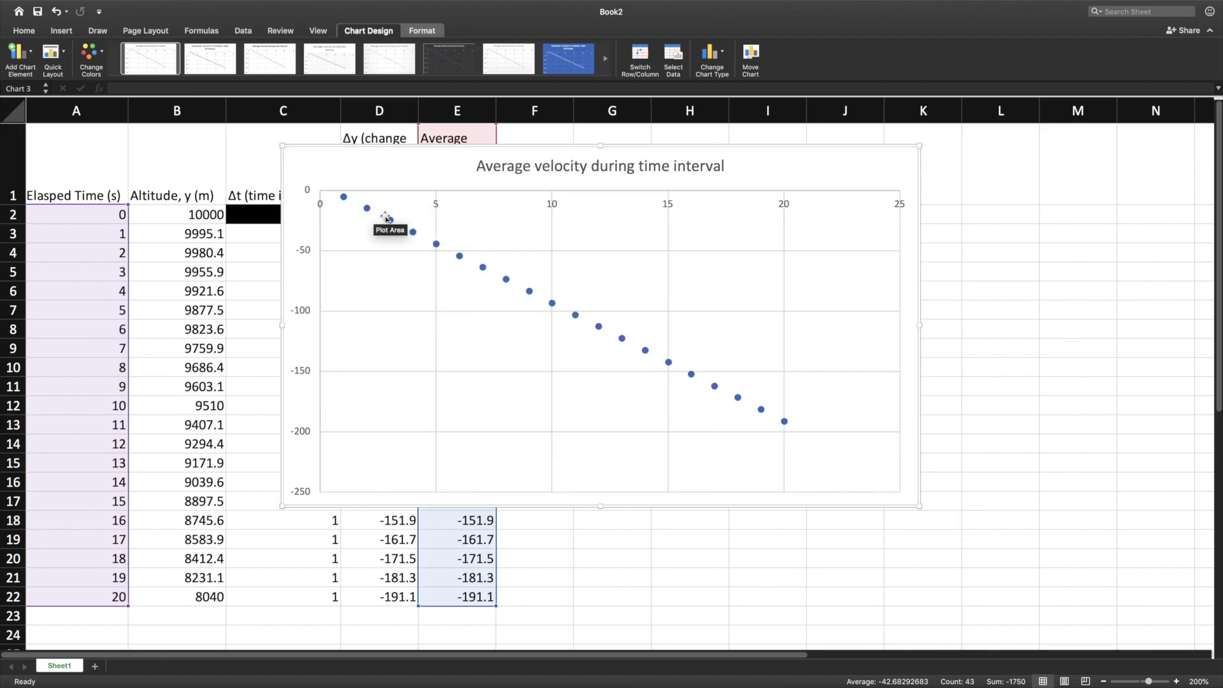
mouse_move(529, 291)
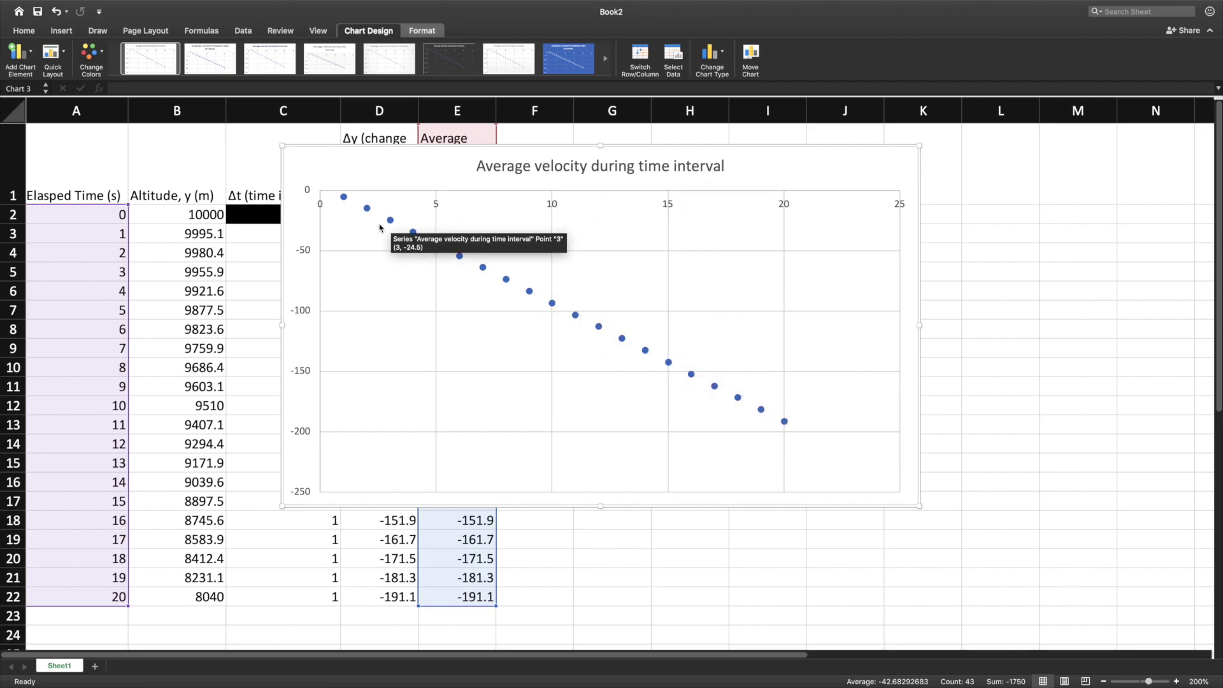
mouse_move(346, 206)
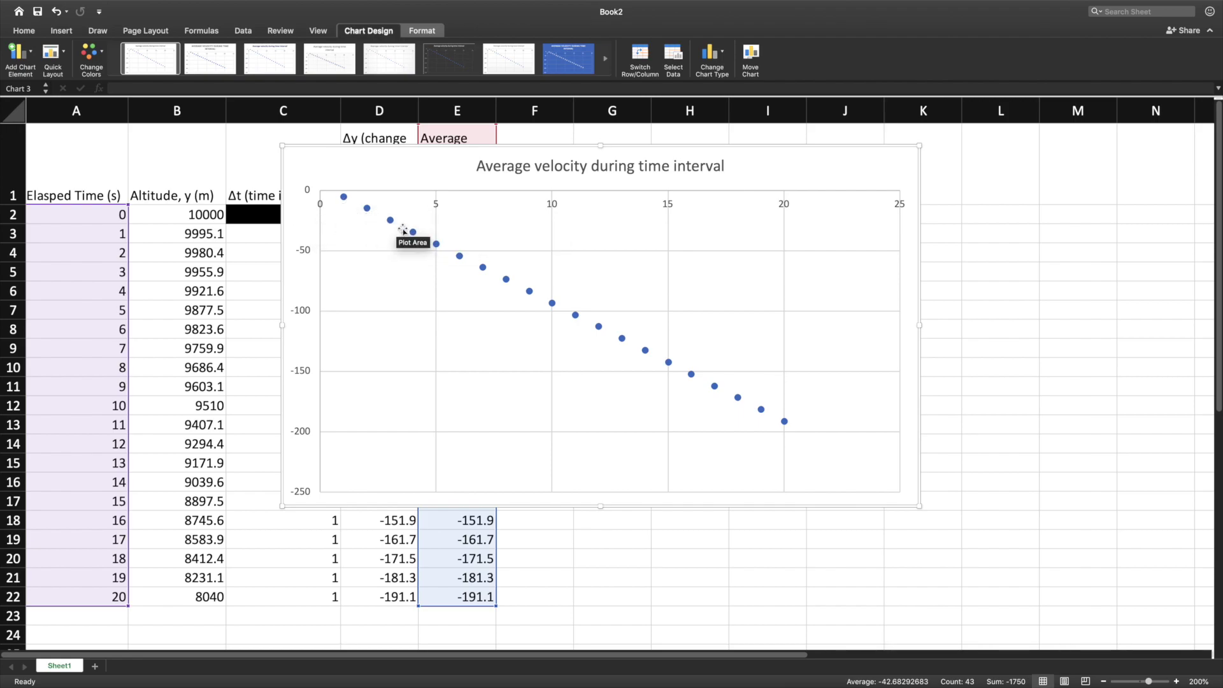
mouse_move(419, 239)
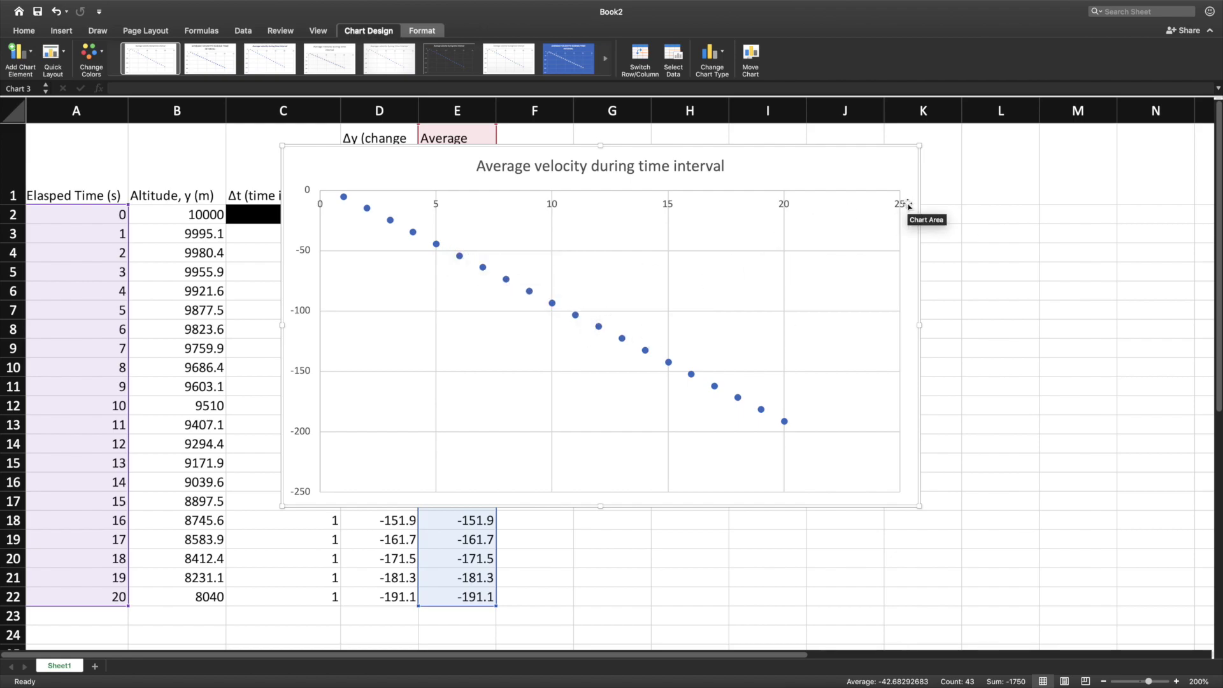
scroll(899, 173, right, 1)
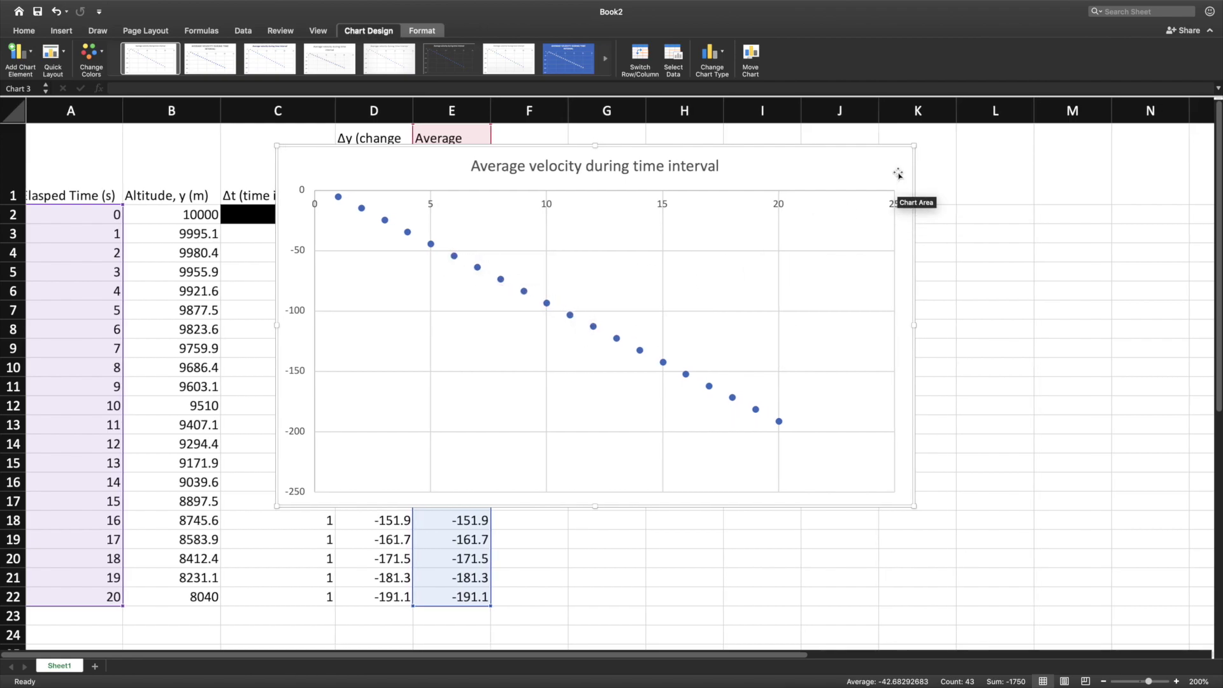
click(917, 199)
drag(918, 198, 943, 214)
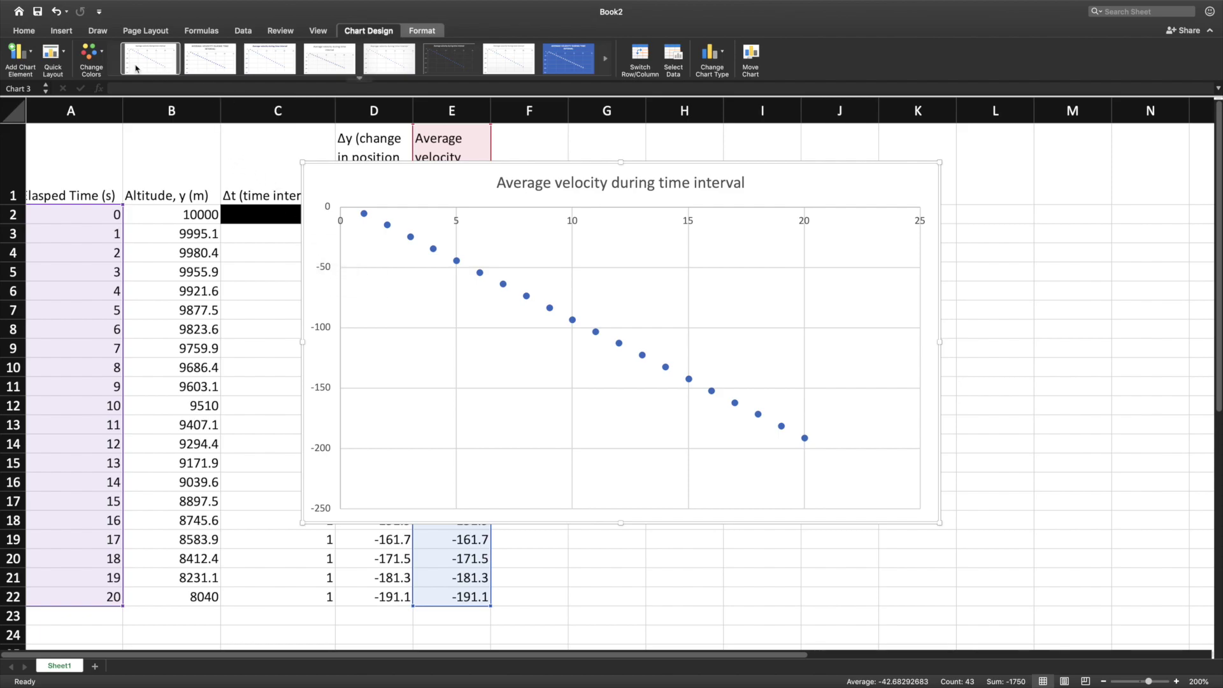
Add horizontal and vertical axis title placeholders to the velocity chart.
click(29, 56)
mouse_move(35, 75)
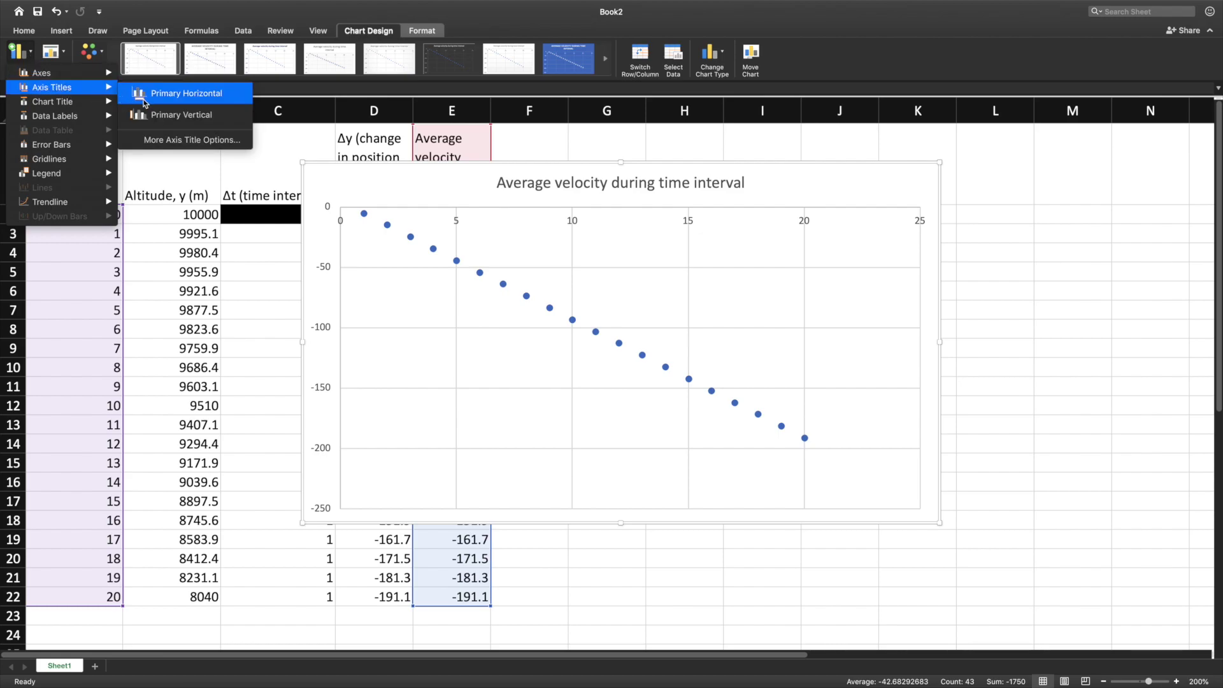
click(144, 99)
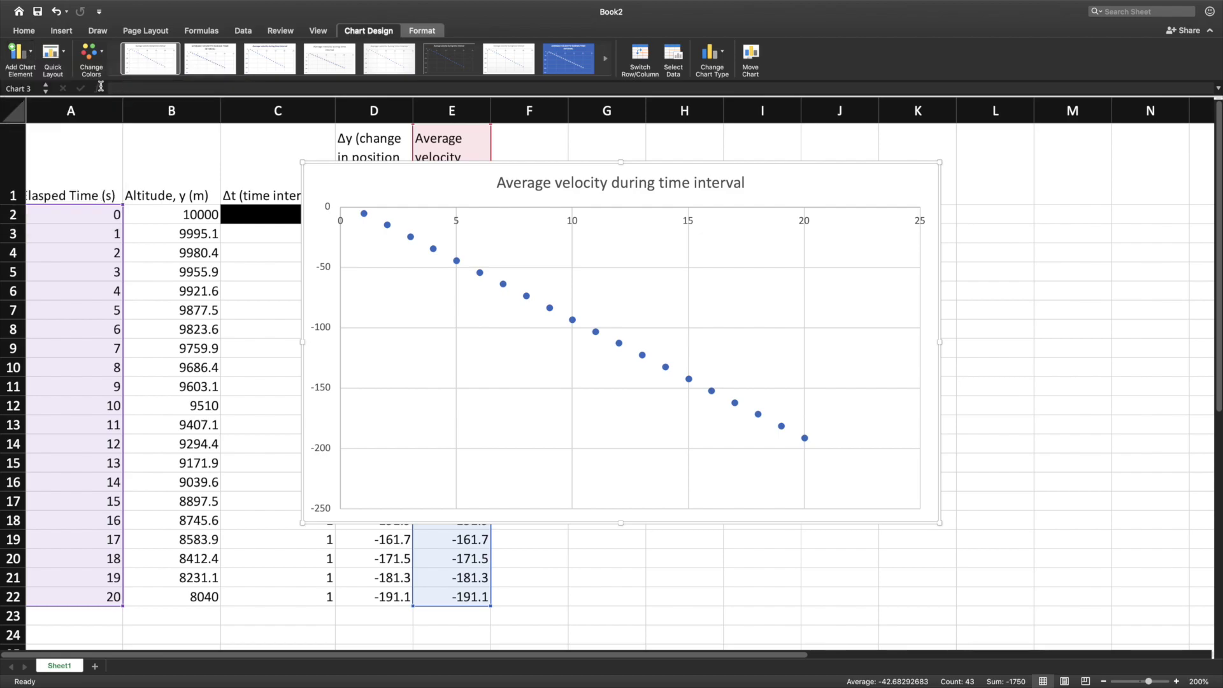
click(28, 57)
mouse_move(39, 90)
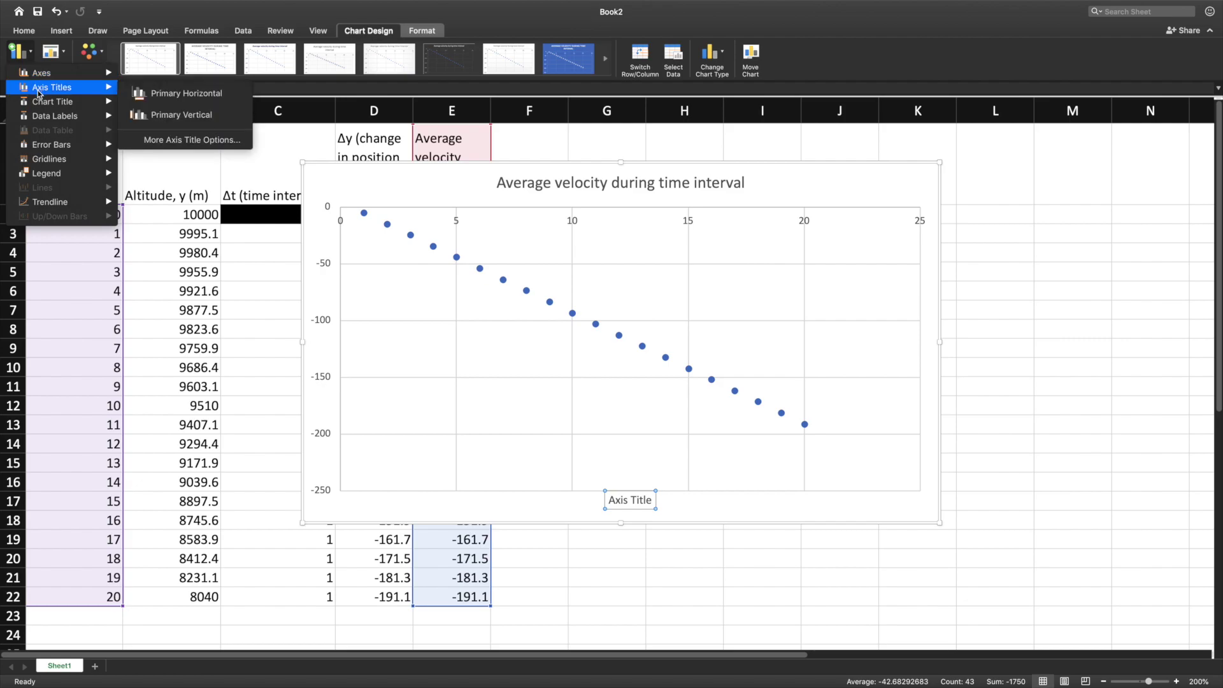
click(159, 118)
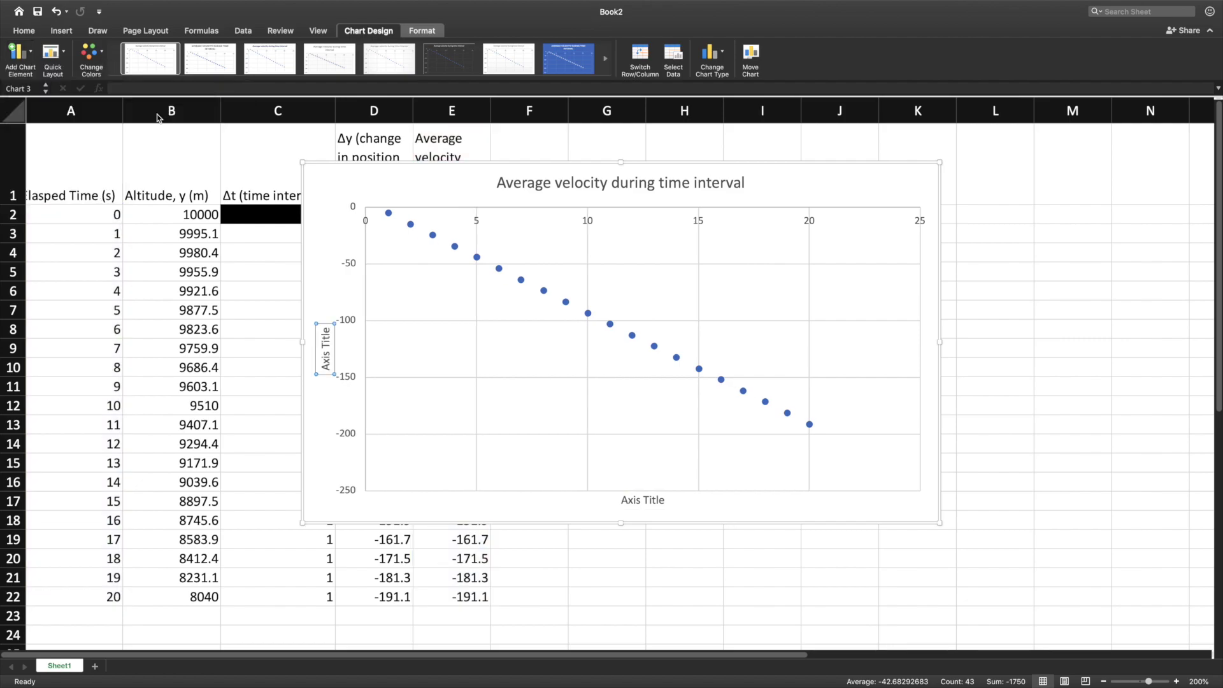
Replace the horizontal axis title placeholder with 'Time (s)'.
click(633, 501)
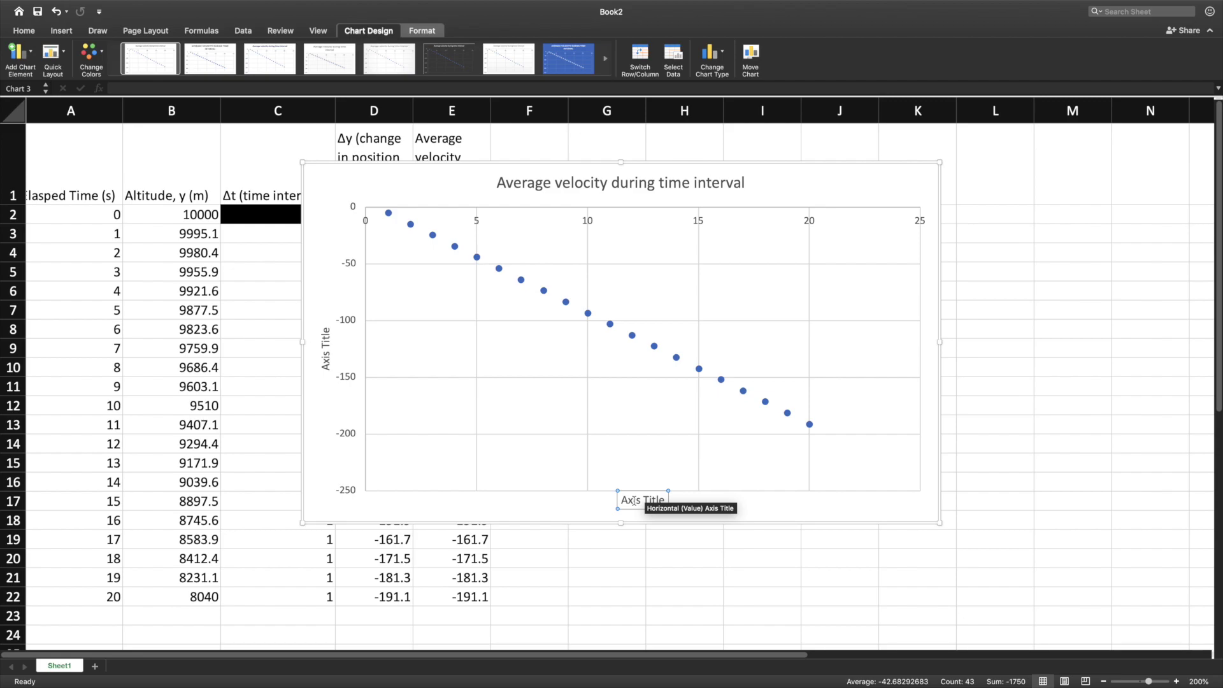
click(634, 501)
click(634, 500)
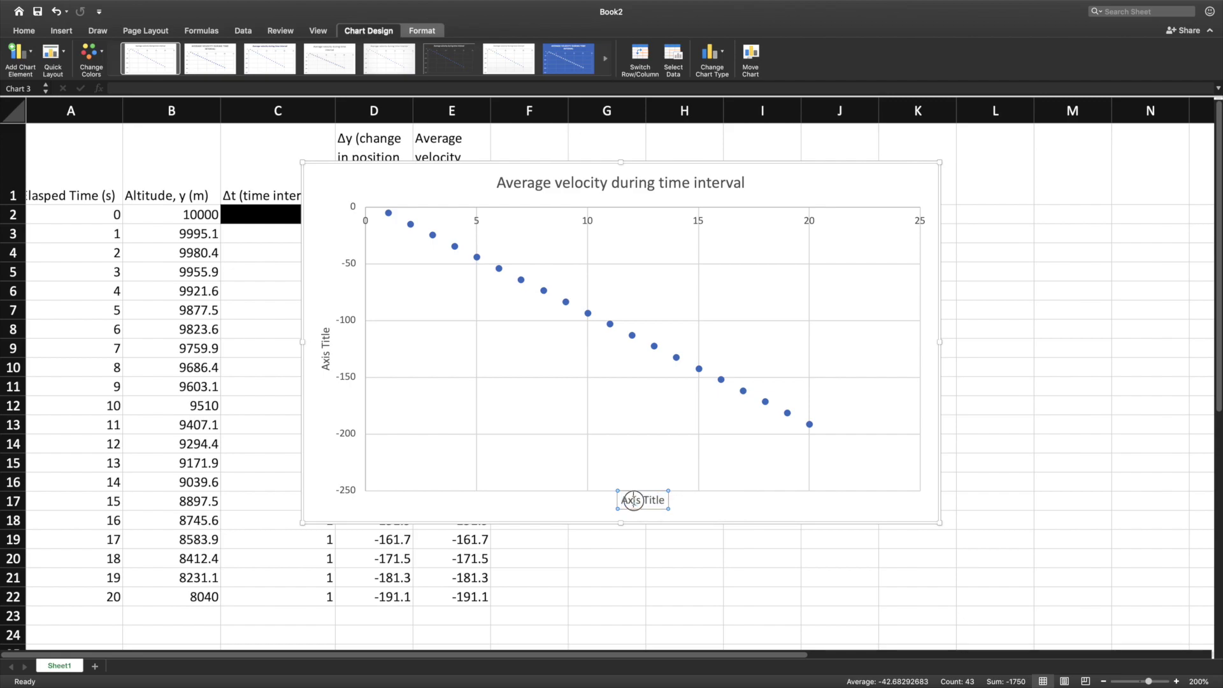
triple_click(634, 500)
text(Time (s))
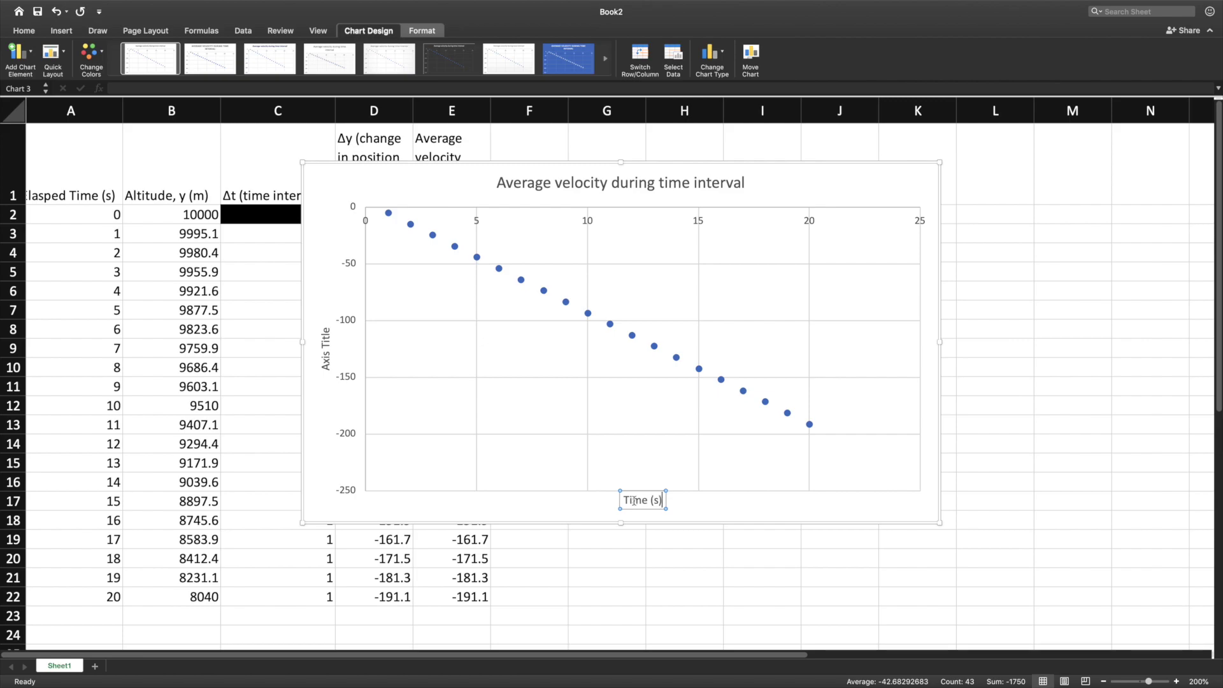
key(Return)
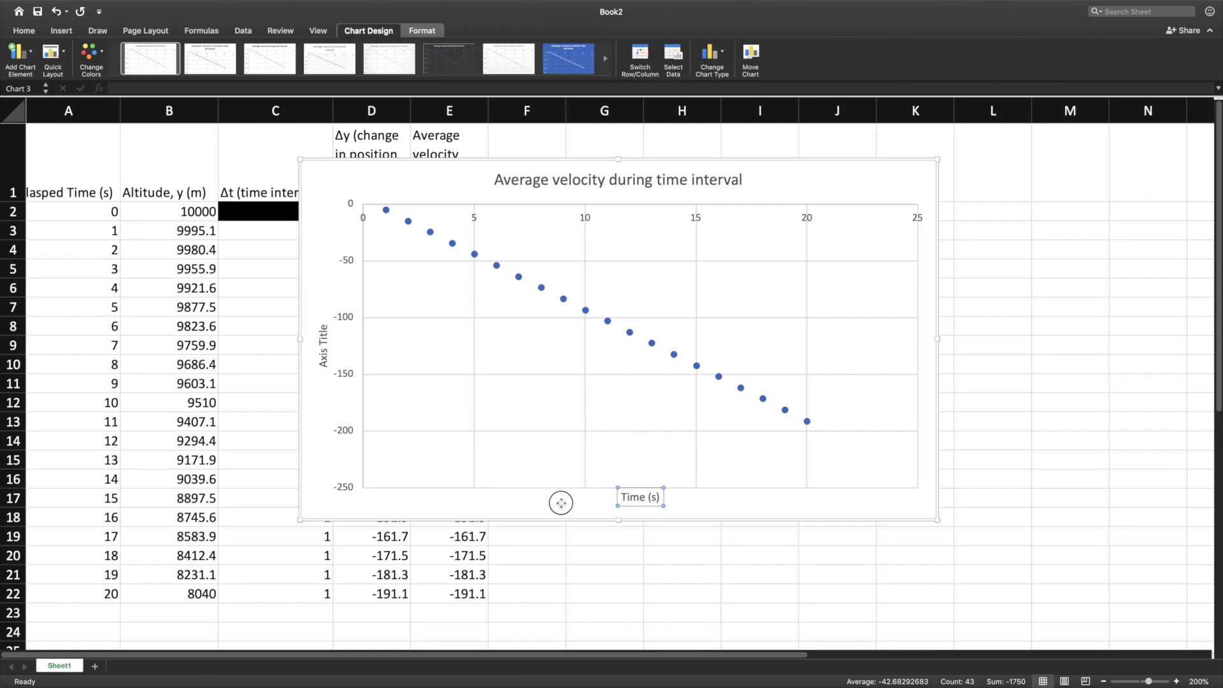
click(488, 500)
Replace the vertical axis title placeholder with 'Velocity (m/s)'.
click(322, 342)
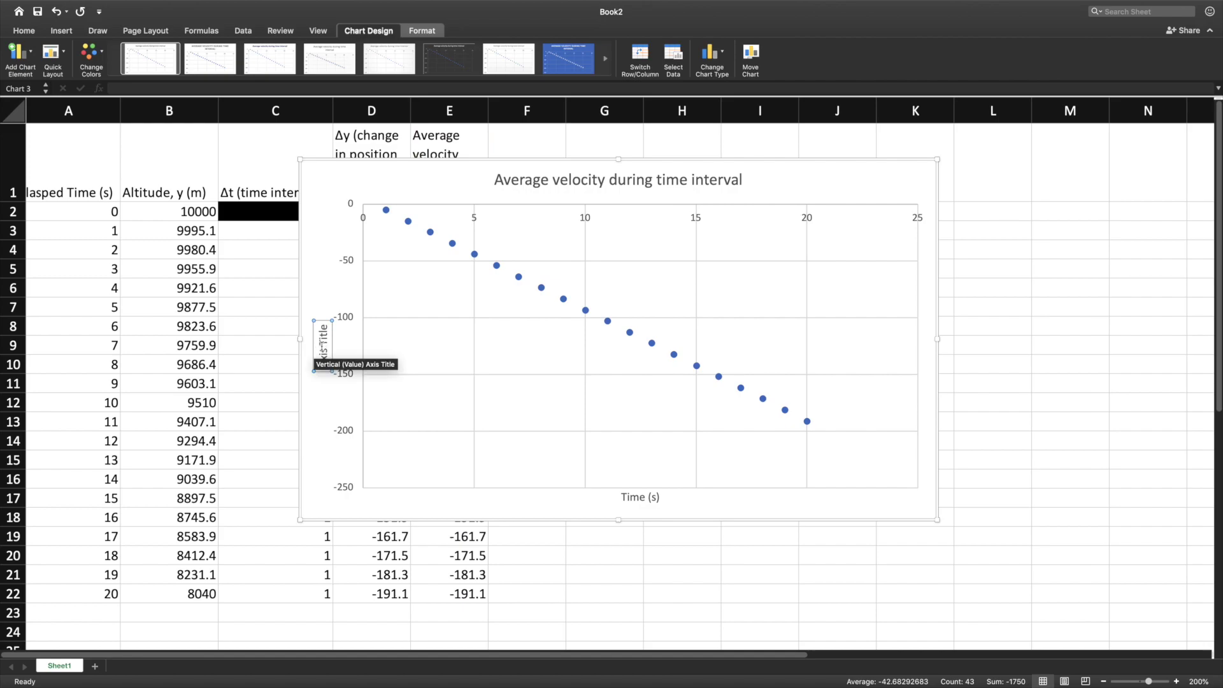
triple_click(321, 342)
text(Velocity (m/s))
Set the time axis Label Position to Low so its numbers sit along the chart's bottom.
click(803, 197)
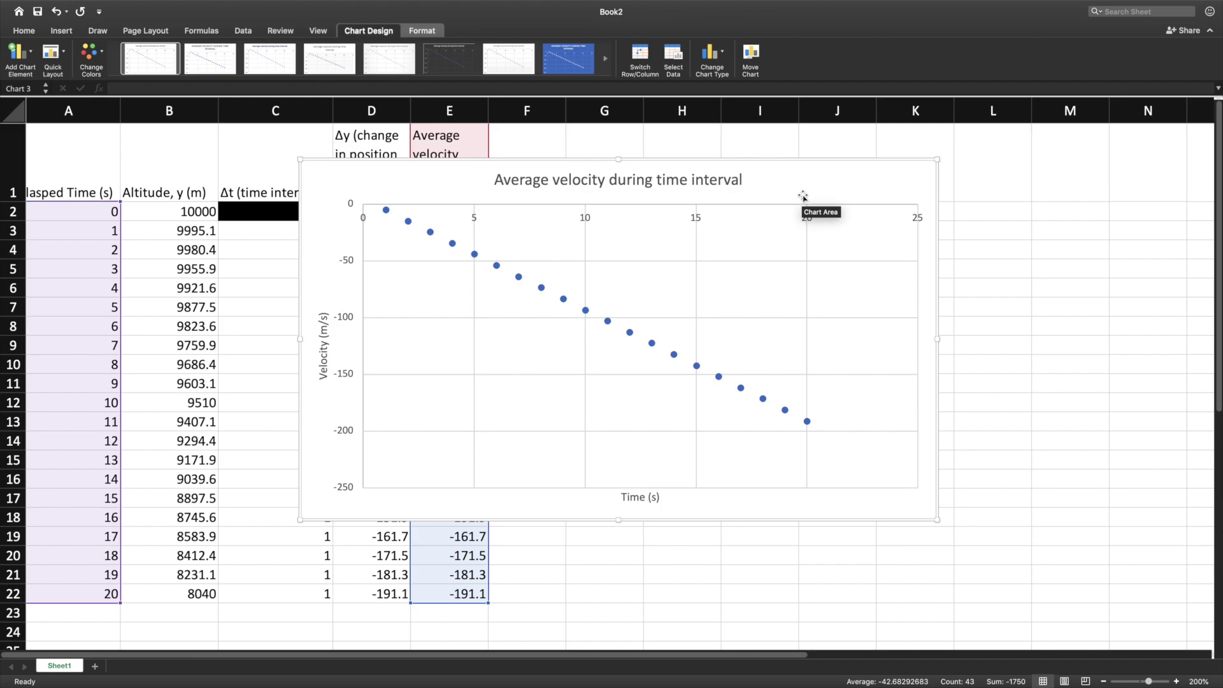
click(584, 220)
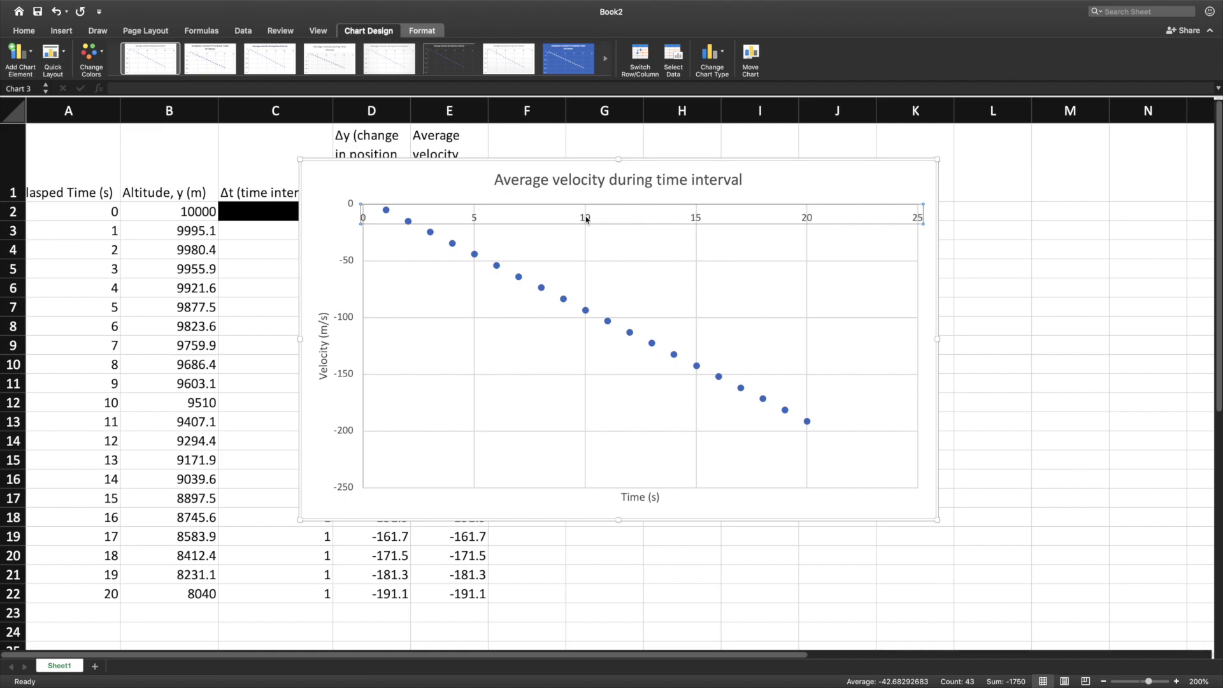
right_click(587, 220)
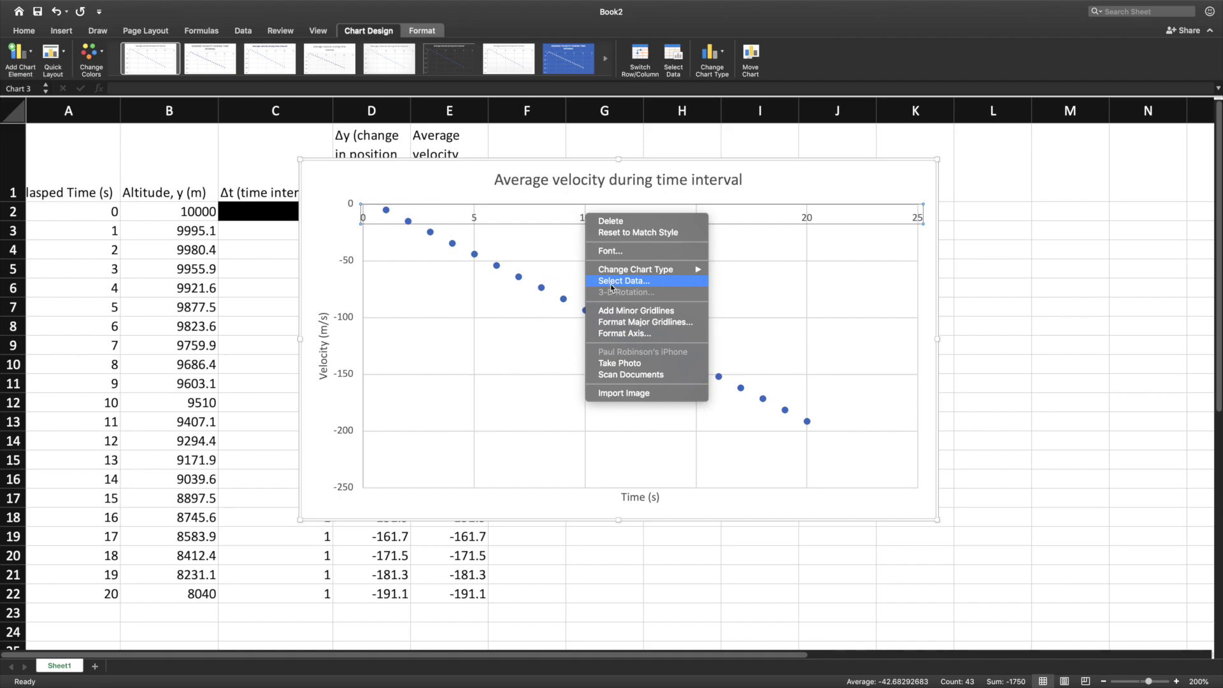
click(612, 333)
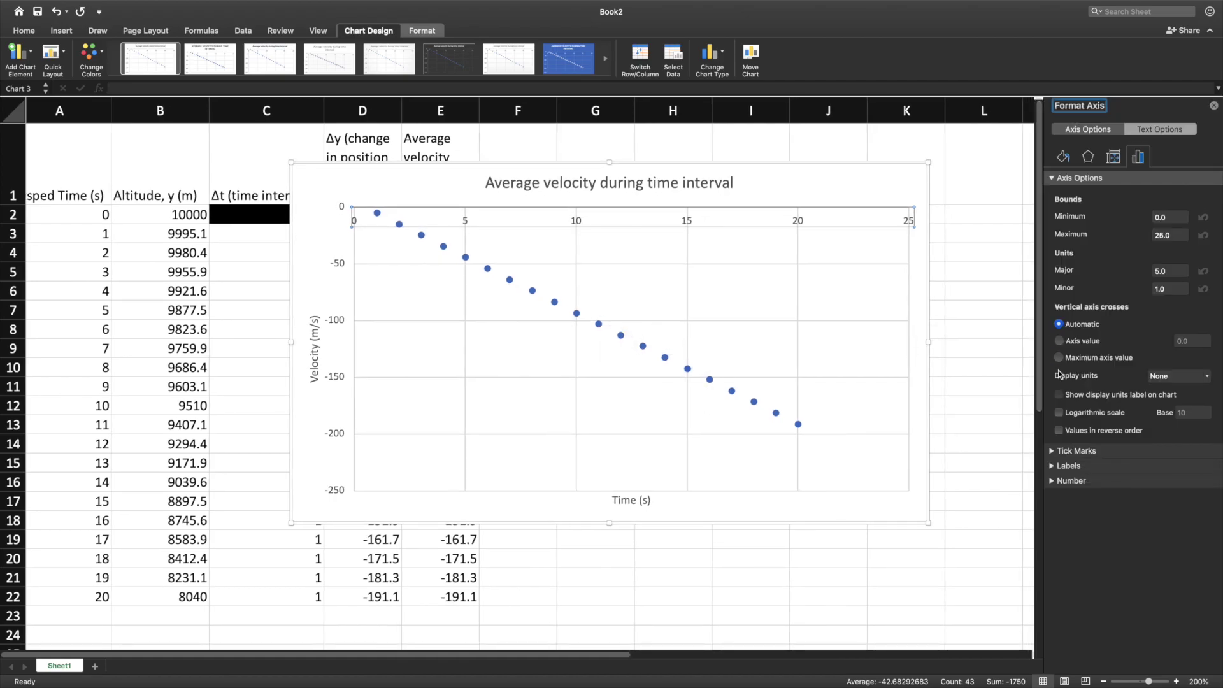
click(1067, 467)
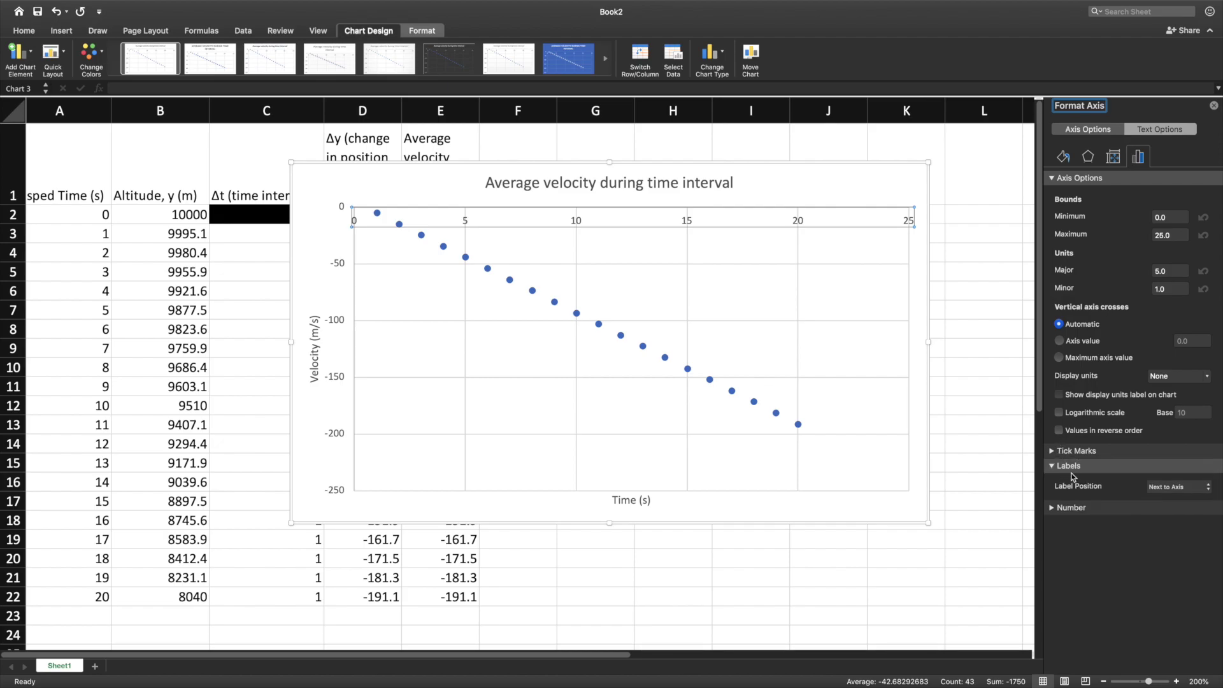
click(1160, 487)
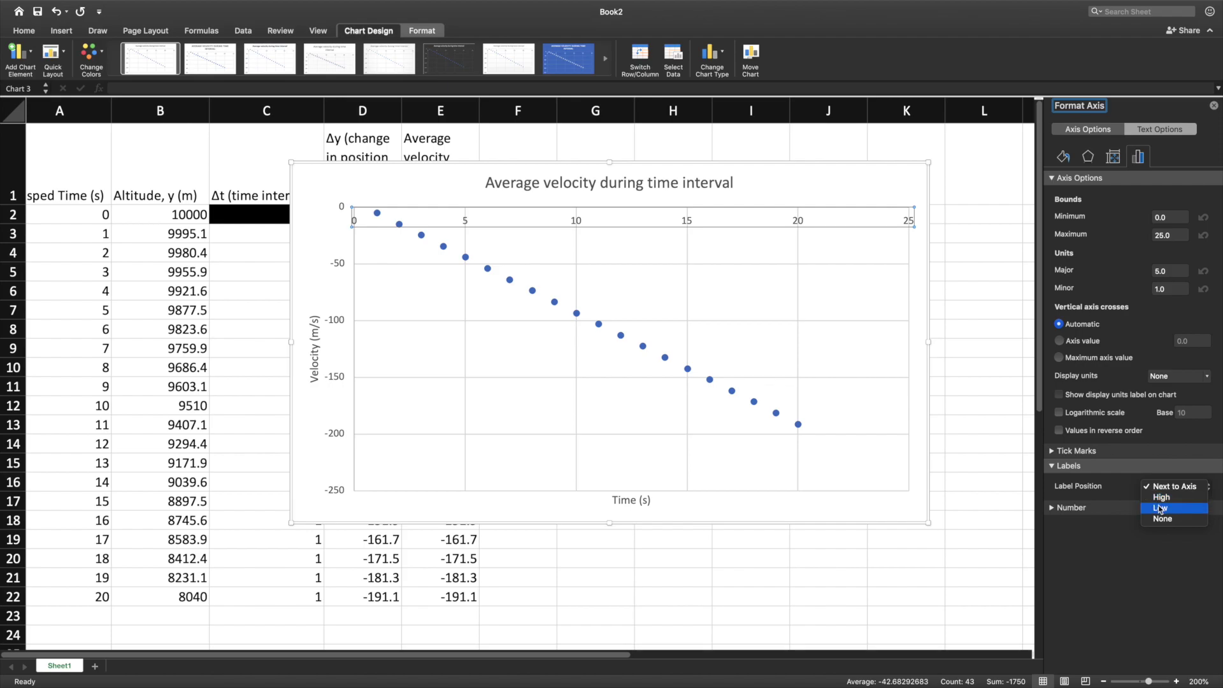
click(1160, 507)
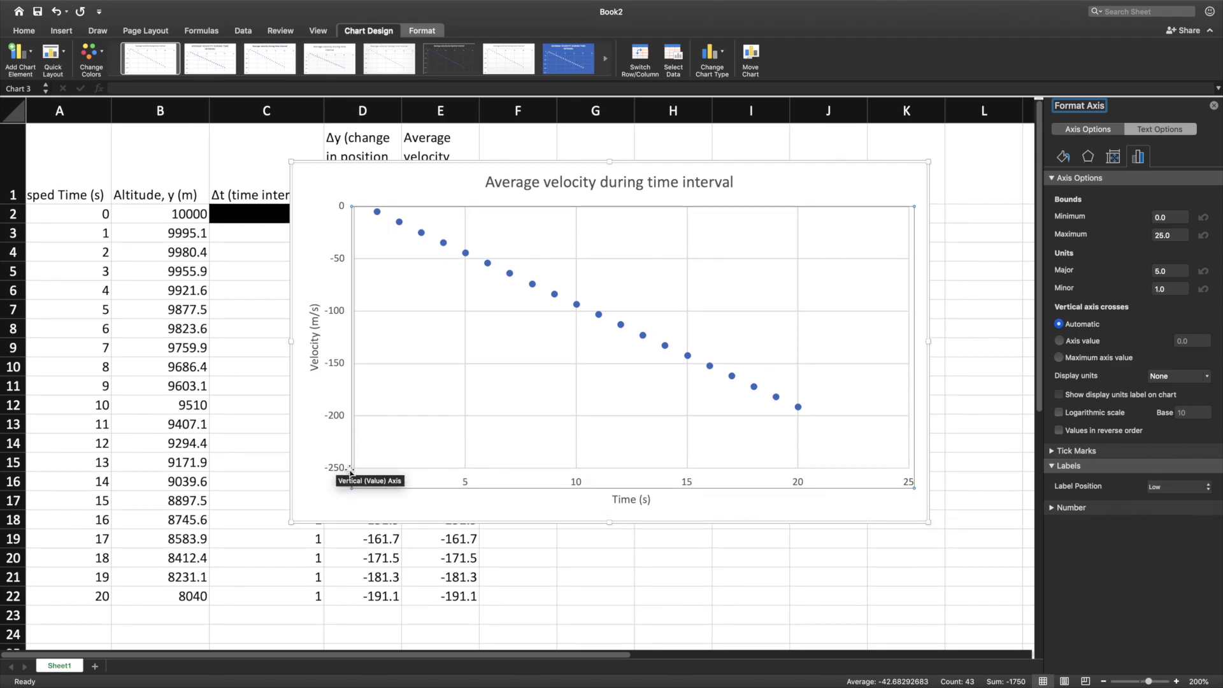
scroll(446, 446, left, 1)
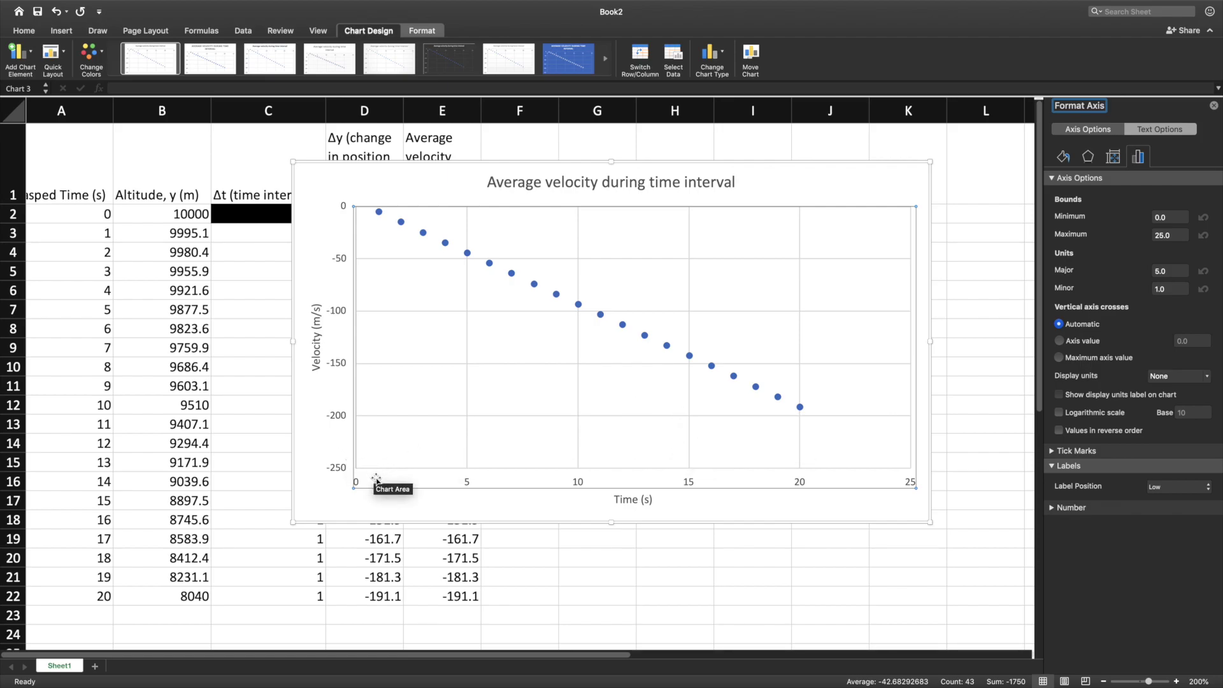
click(532, 510)
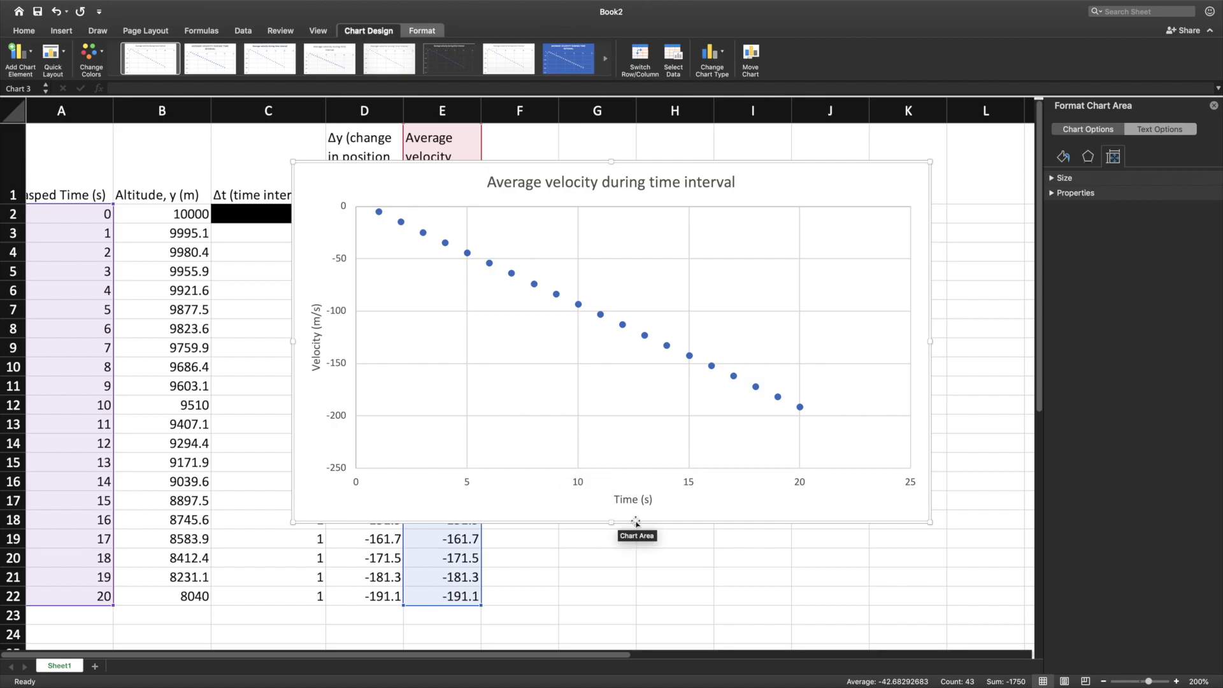
scroll(643, 515, down, 1)
scroll(644, 514, left, 1)
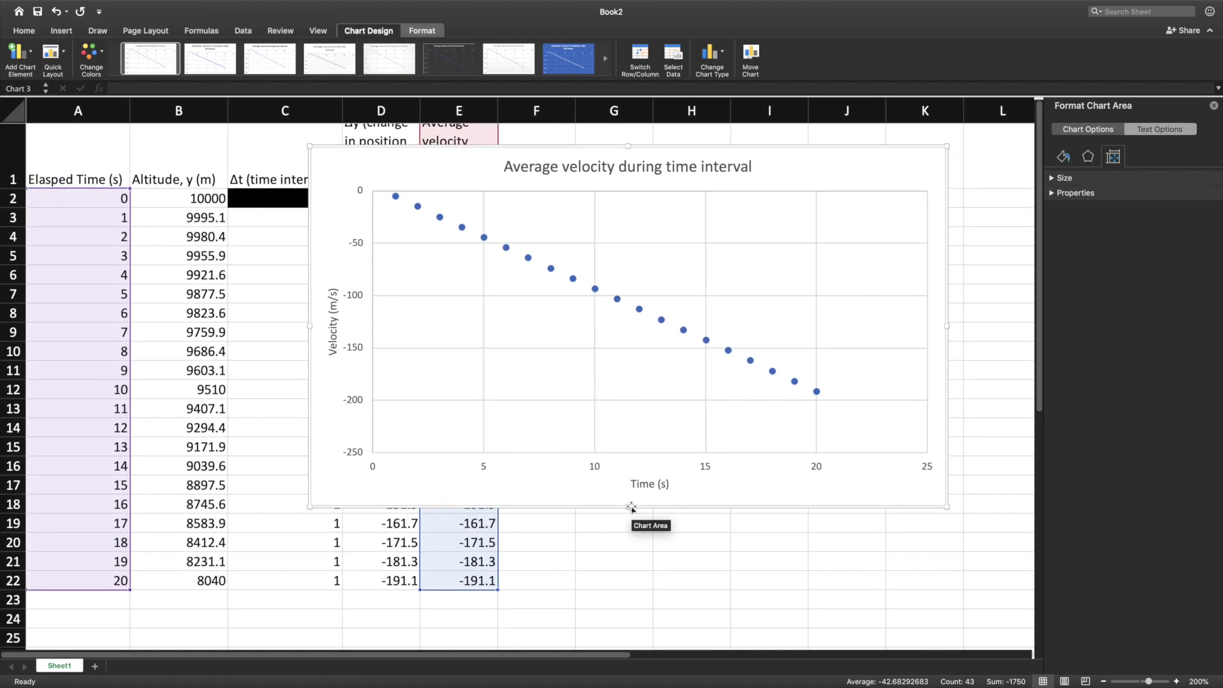
scroll(588, 341, down, 2)
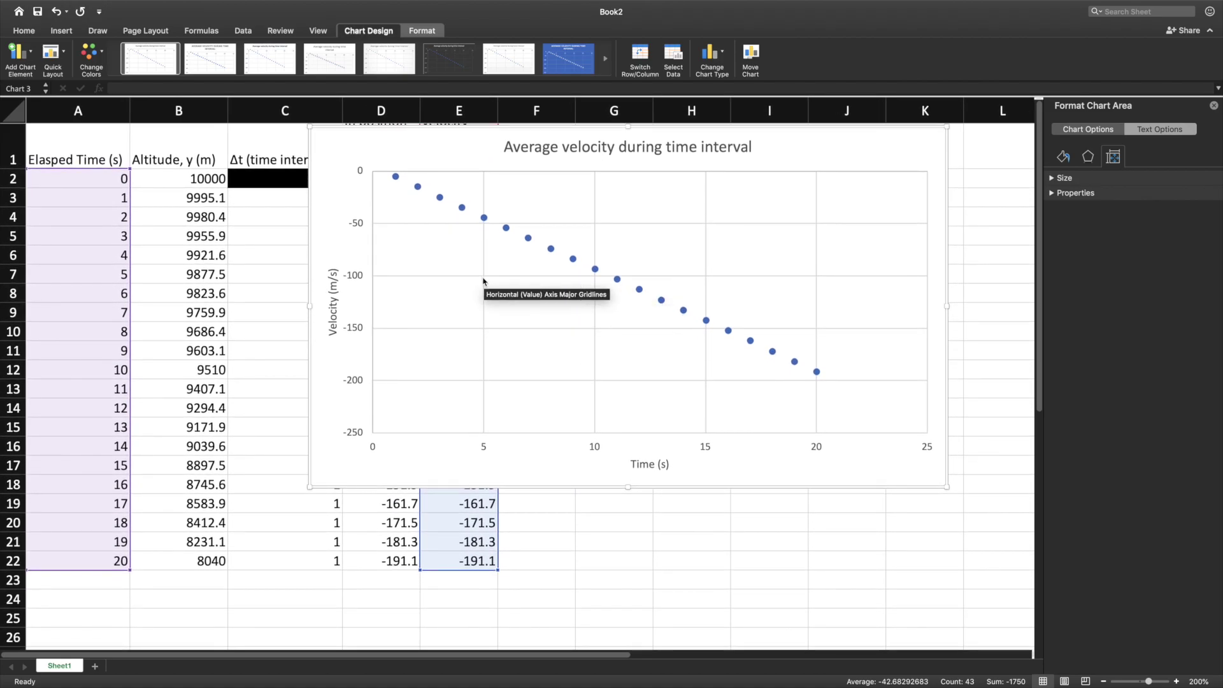
Add a Linear trendline to the velocity data series.
scroll(483, 281, down, 2)
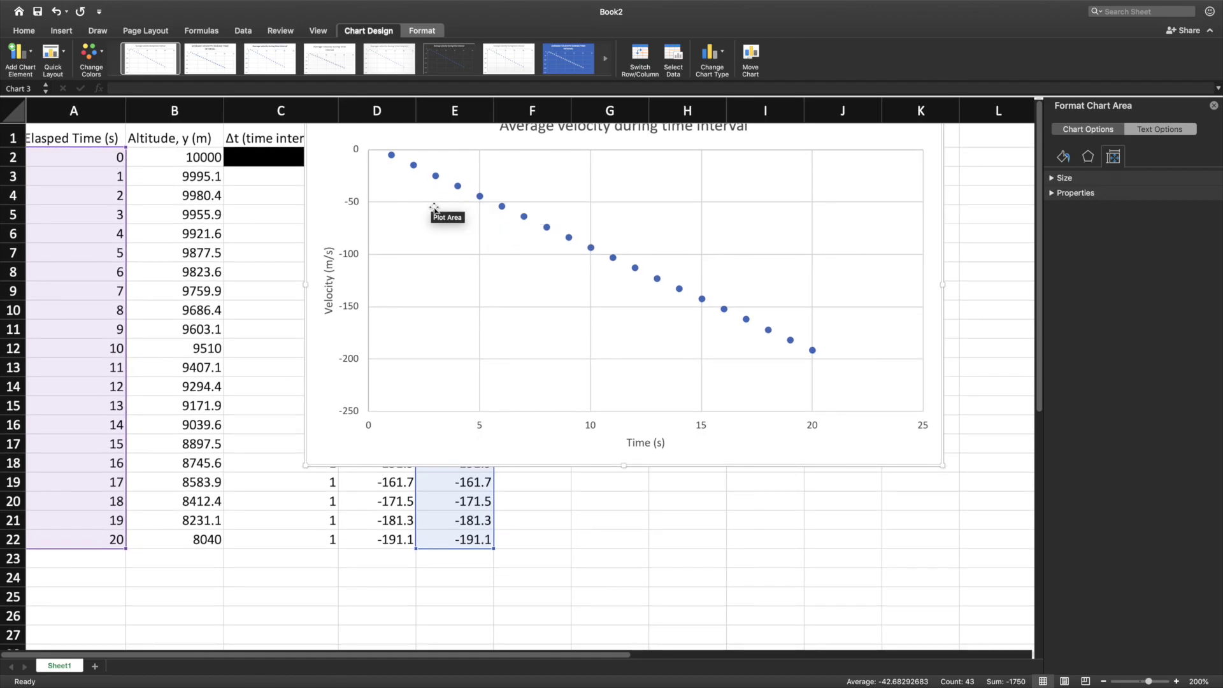
scroll(435, 209, up, 3)
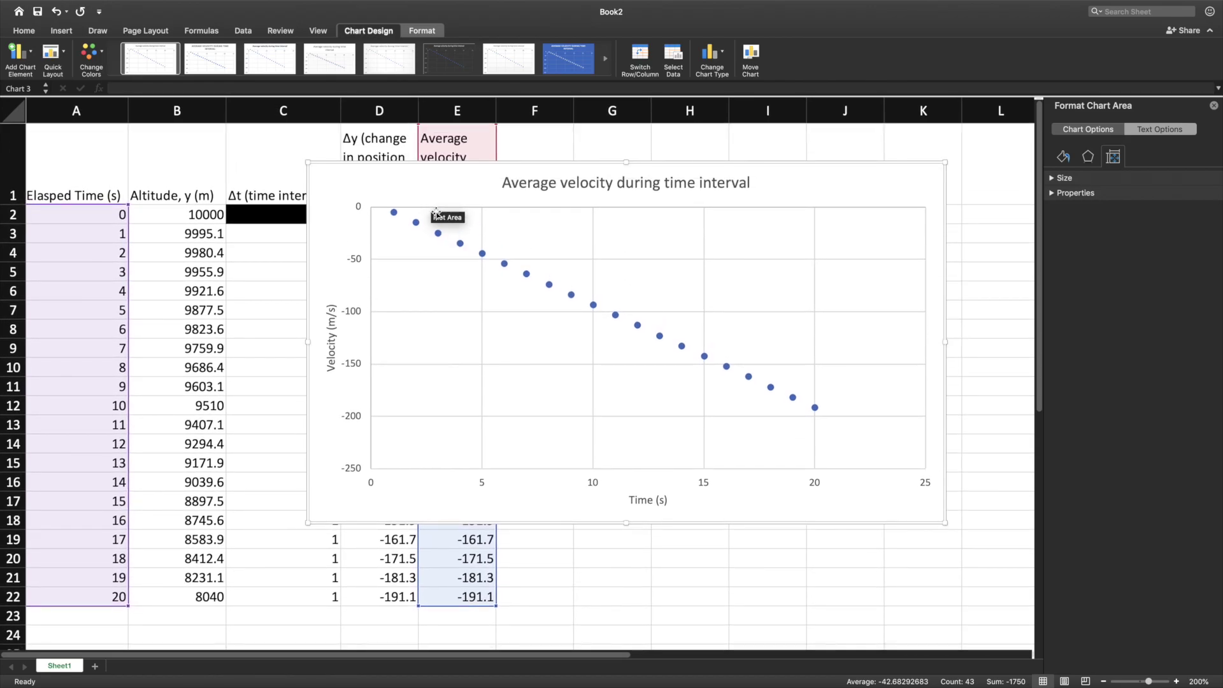
scroll(436, 212, down, 1)
scroll(436, 212, right, 1)
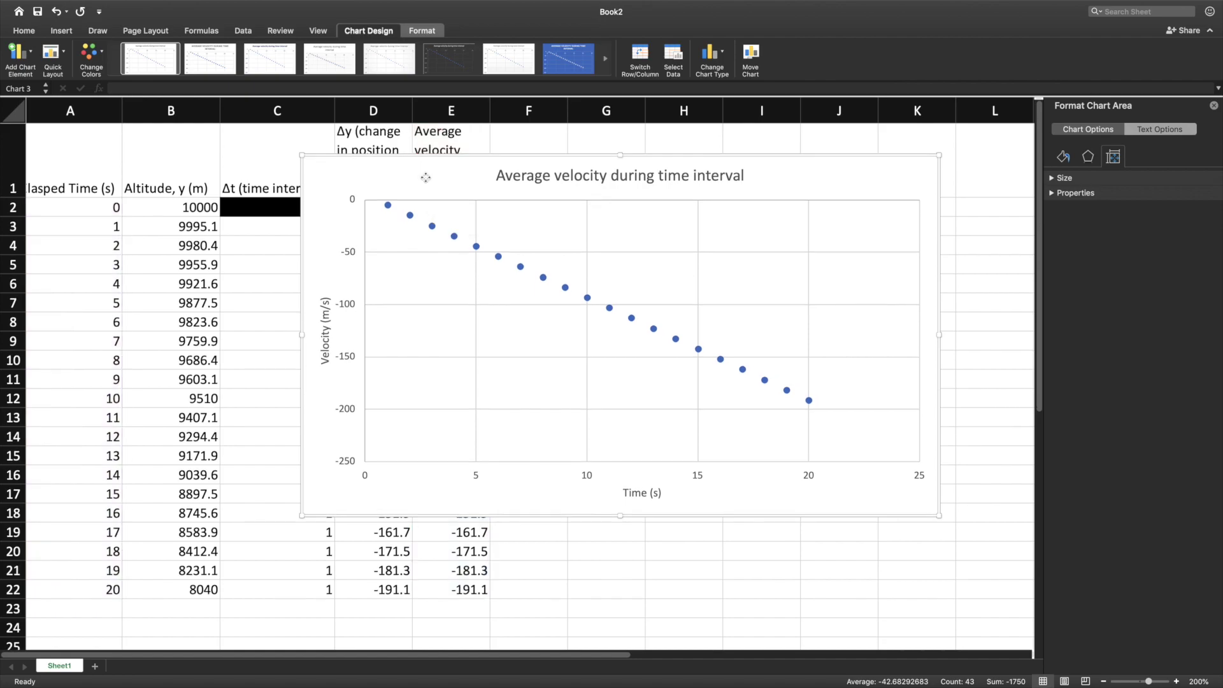
scroll(427, 179, down, 1)
scroll(425, 178, left, 1)
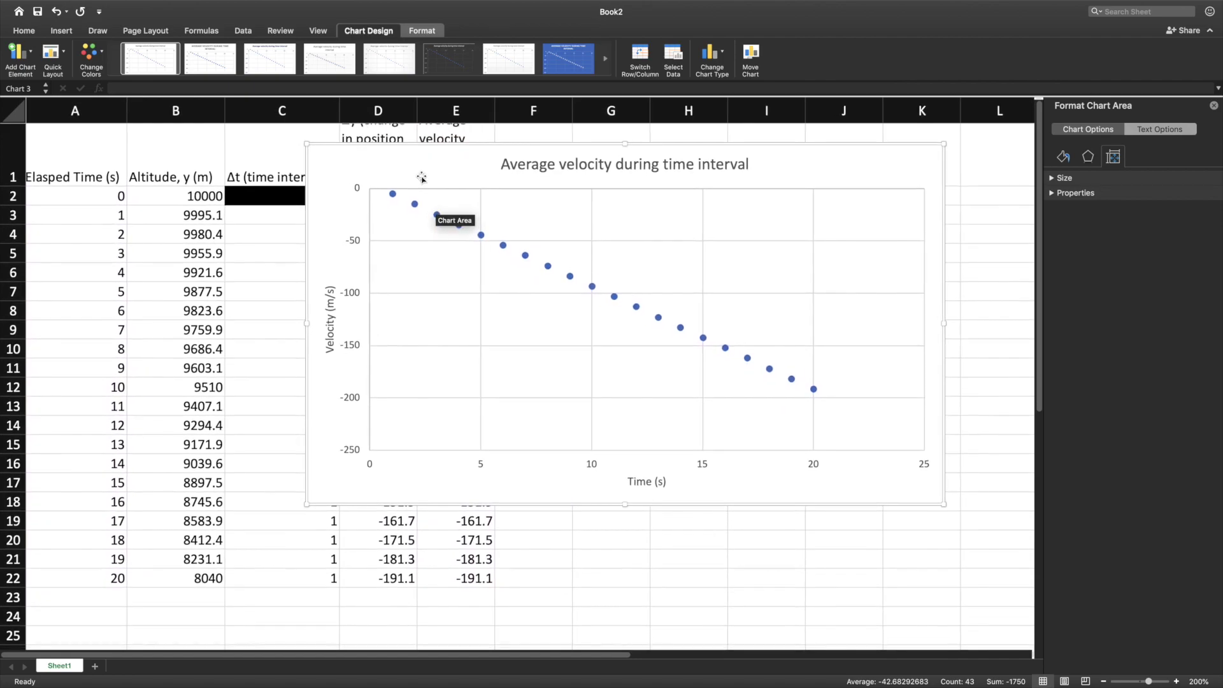
scroll(415, 217, up, 1)
click(414, 224)
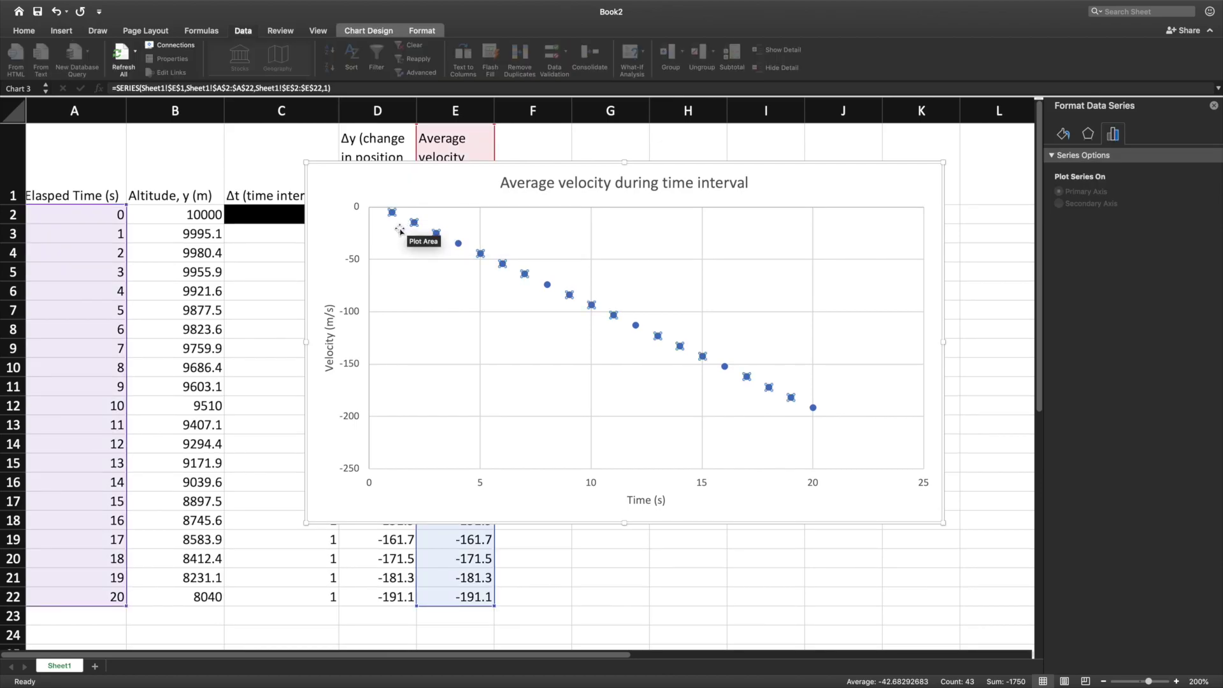
right_click(458, 244)
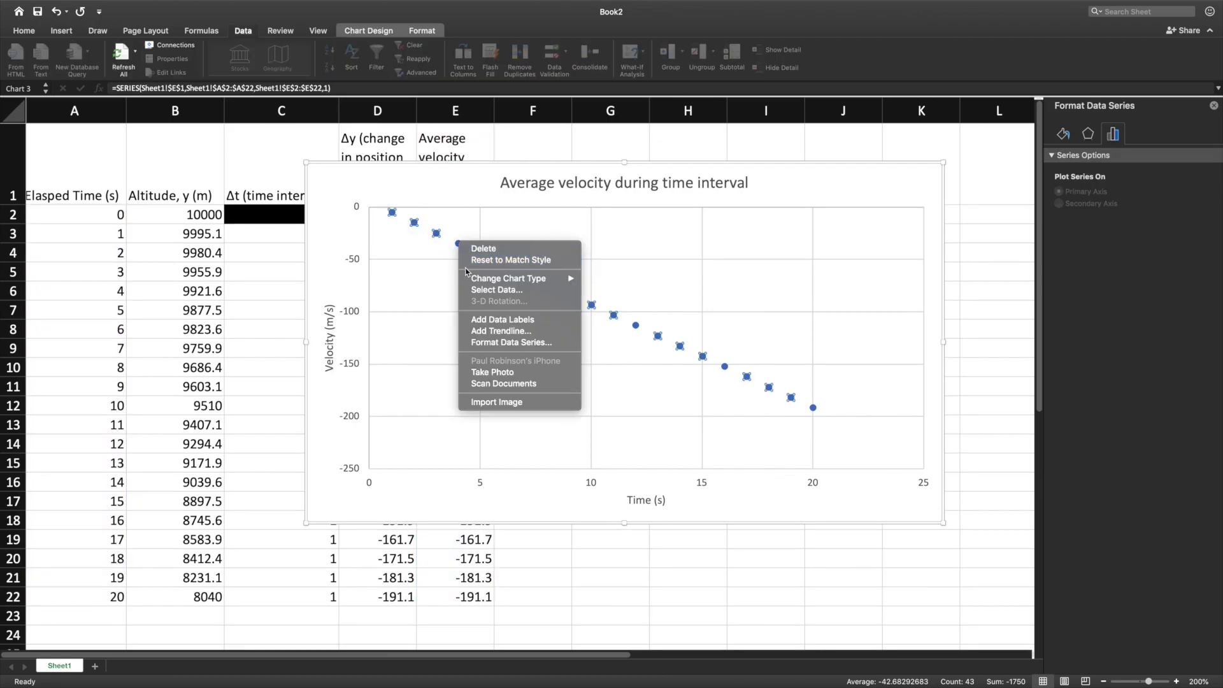
click(500, 331)
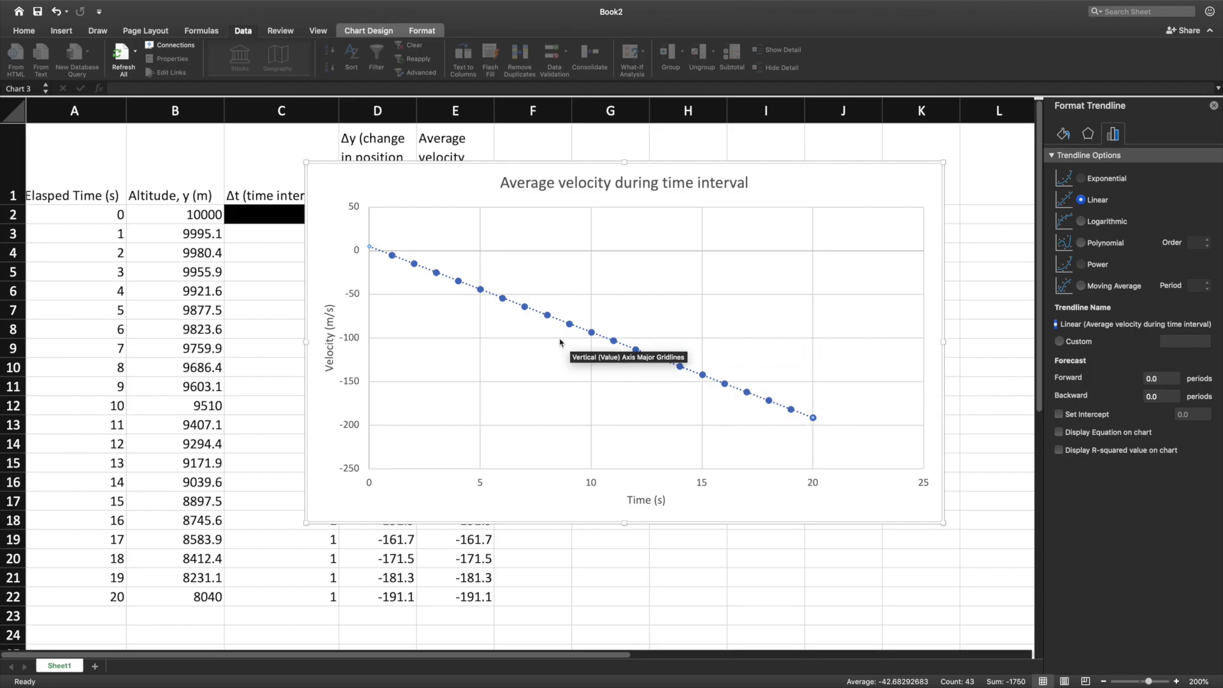
scroll(560, 343, right, 2)
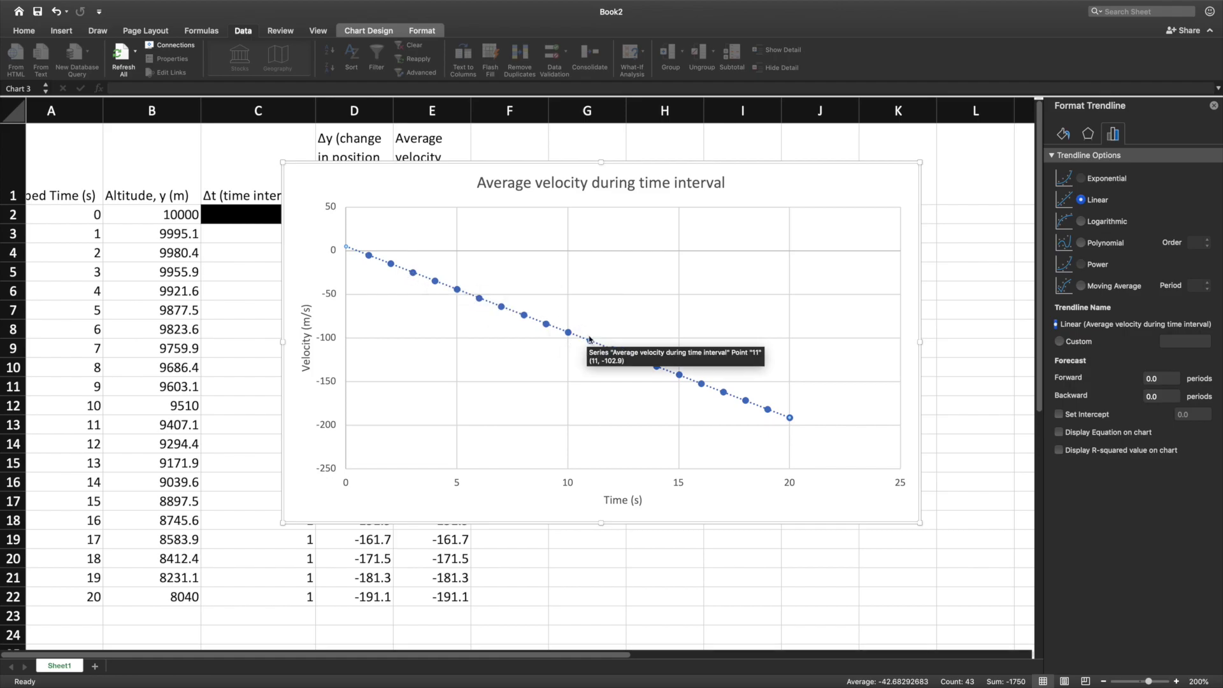
scroll(591, 339, left, 1)
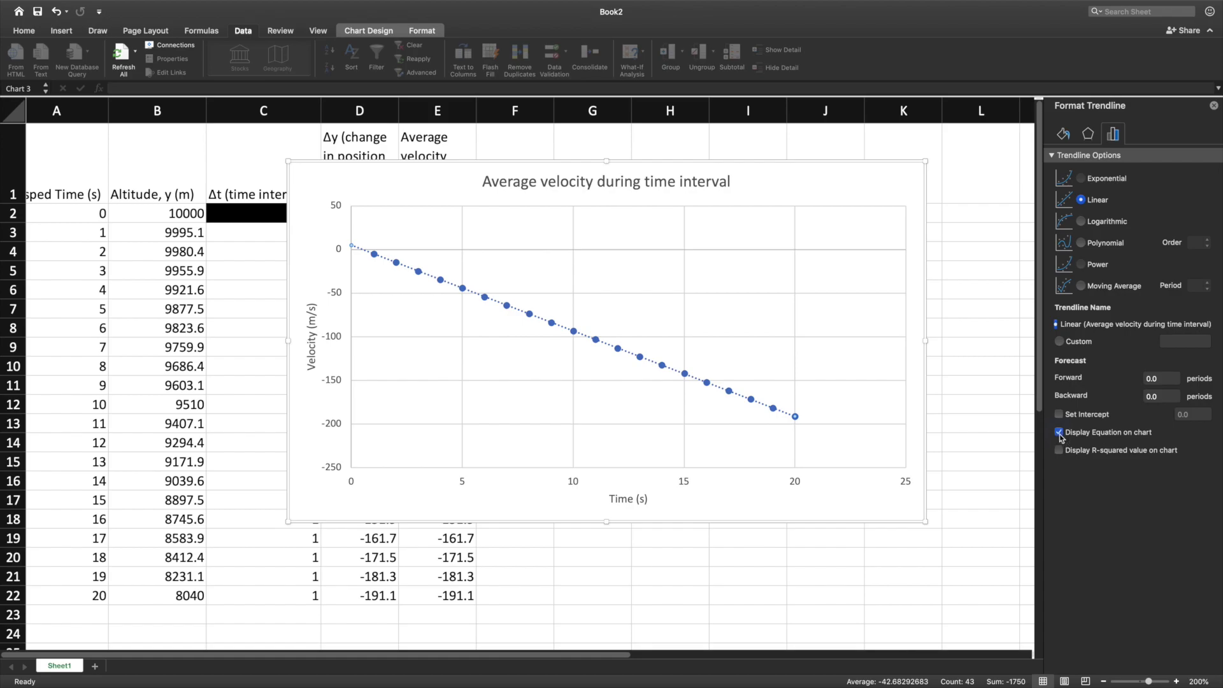
Turn on Display Equation on chart so y = -9.8x + 4.9 appears.
click(1059, 434)
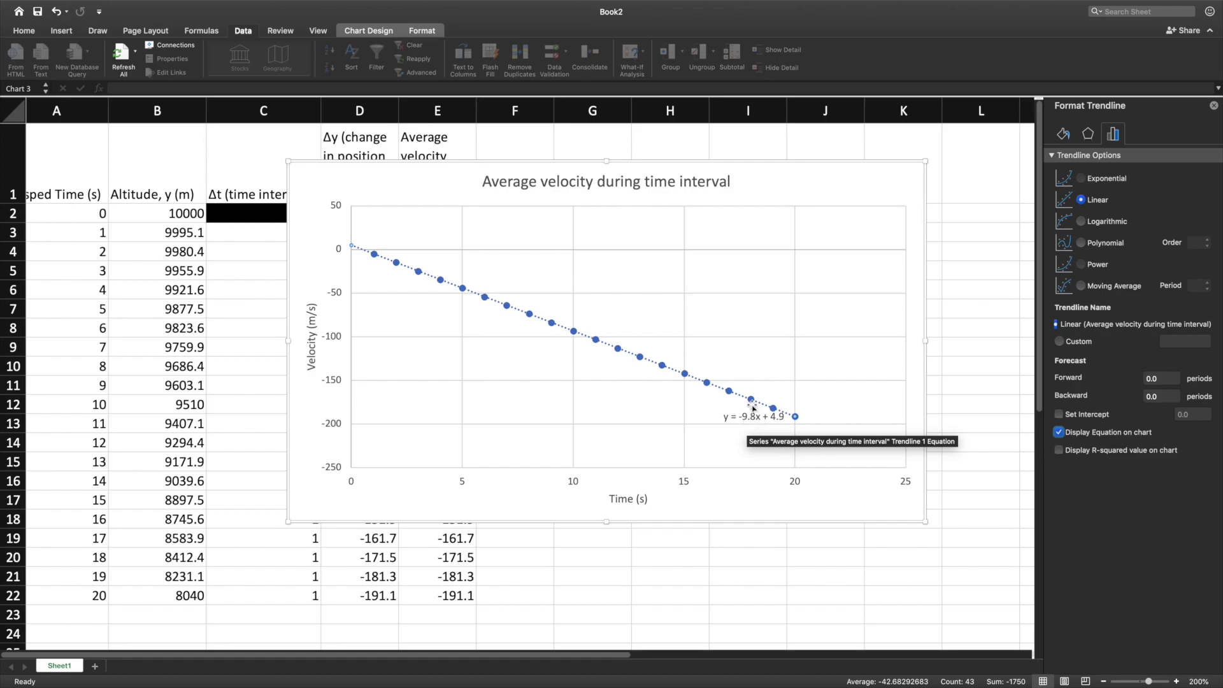
Move the velocity chart to the right of the data columns.
mouse_move(449, 175)
mouse_down()
mouse_move(541, 180)
mouse_move(458, 183)
mouse_up()
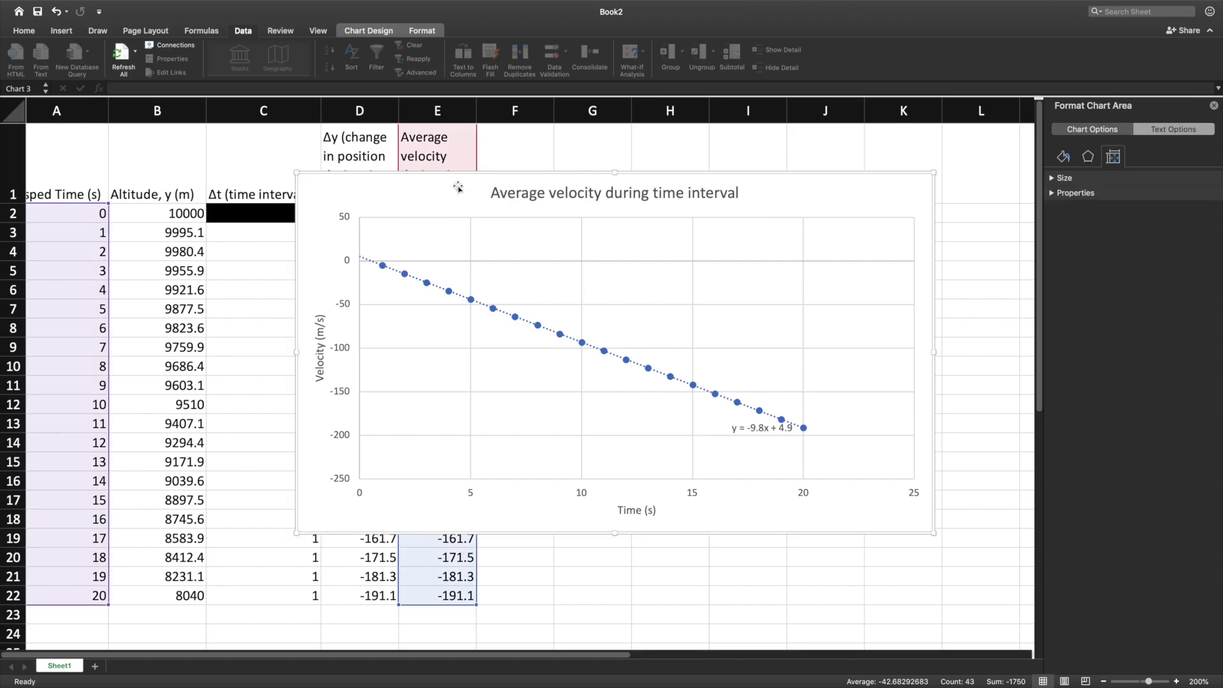
drag(363, 185, 593, 190)
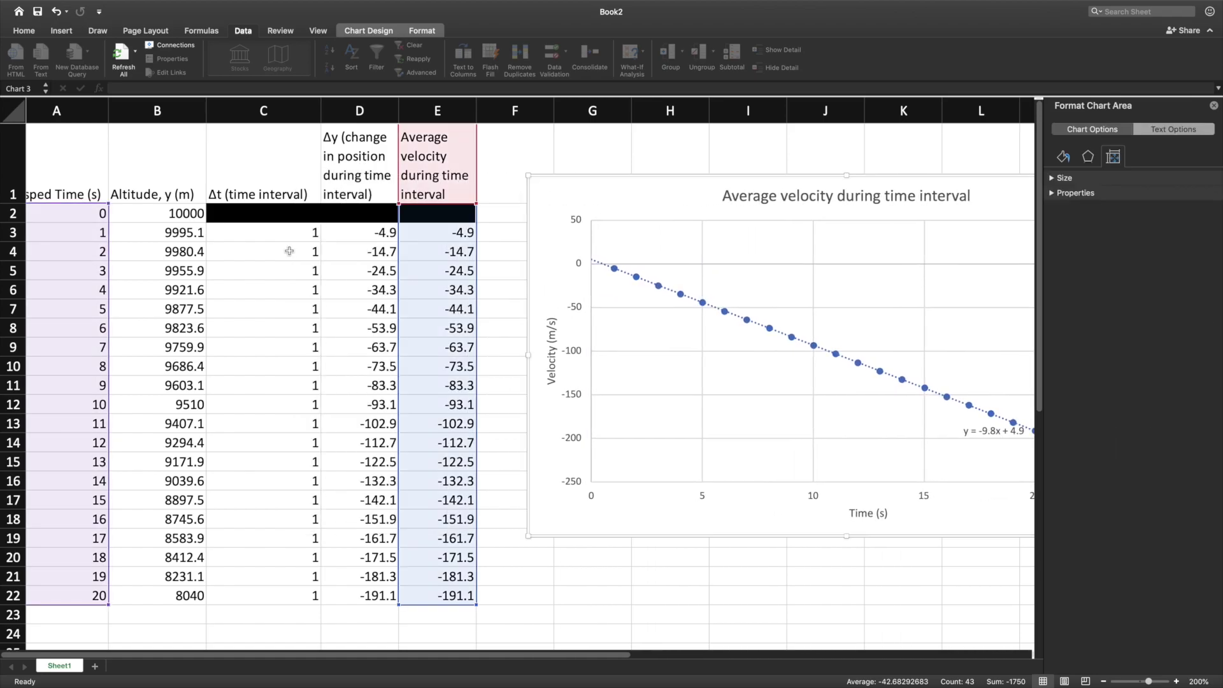
scroll(235, 269, left, 1)
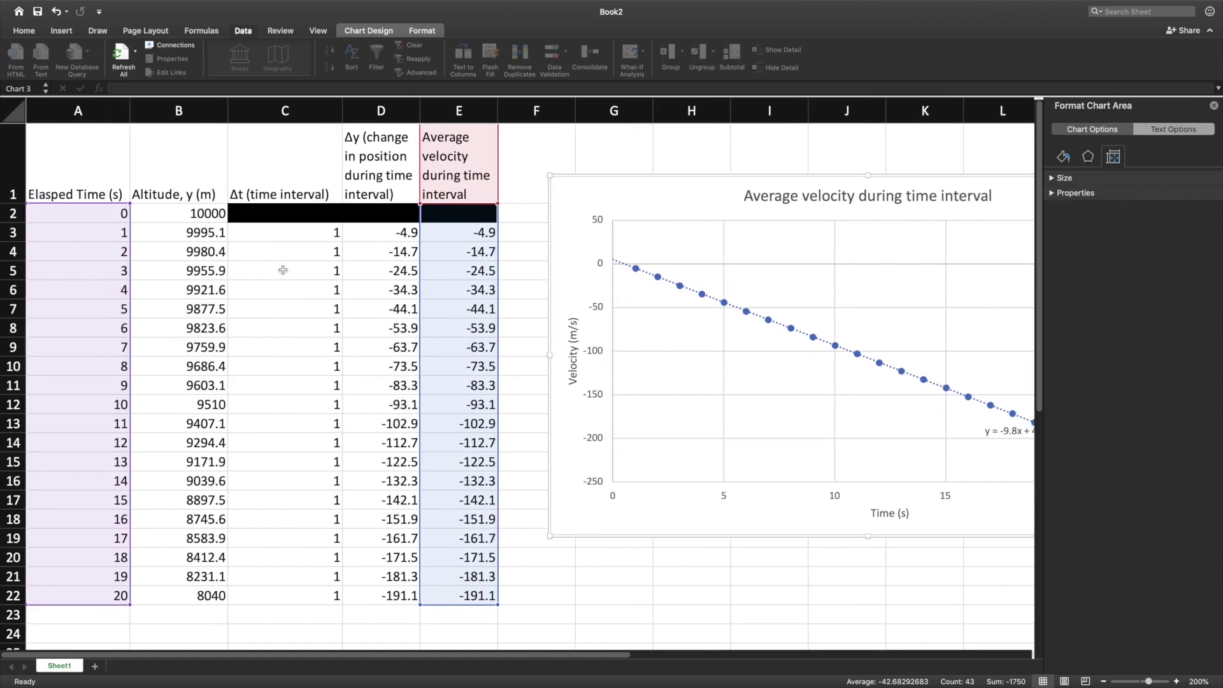
click(623, 598)
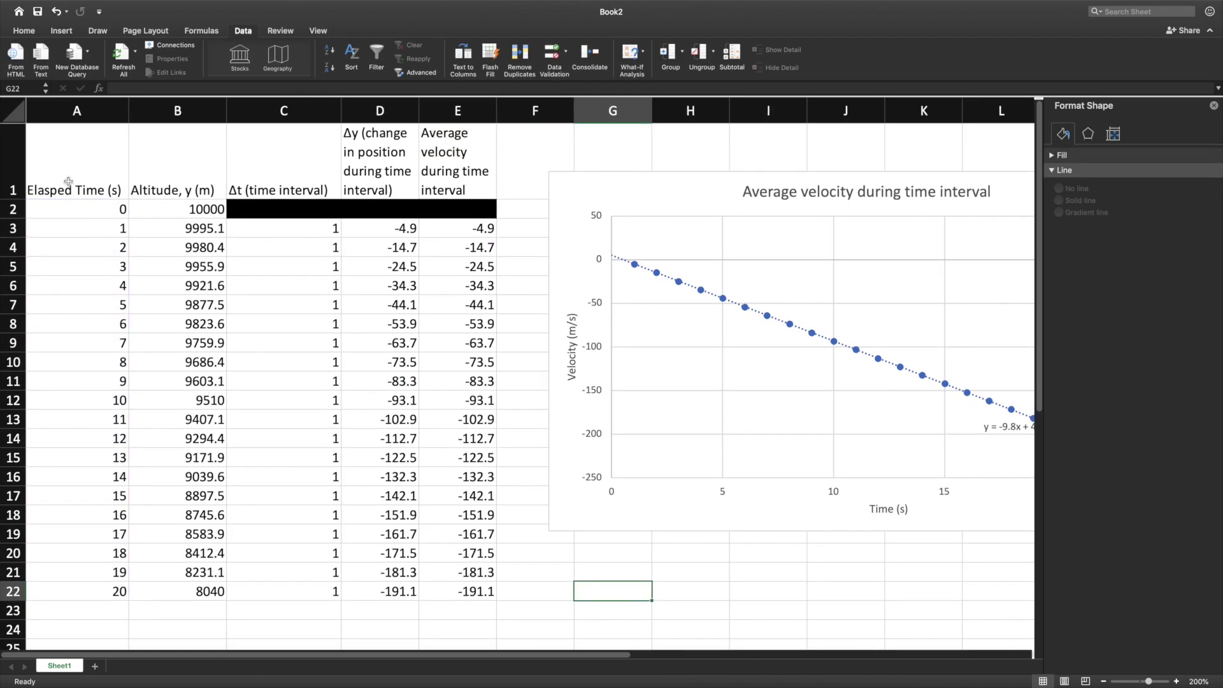
Select A1:B22 and insert a plain scatter chart of altitude against elapsed time.
drag(61, 192, 163, 602)
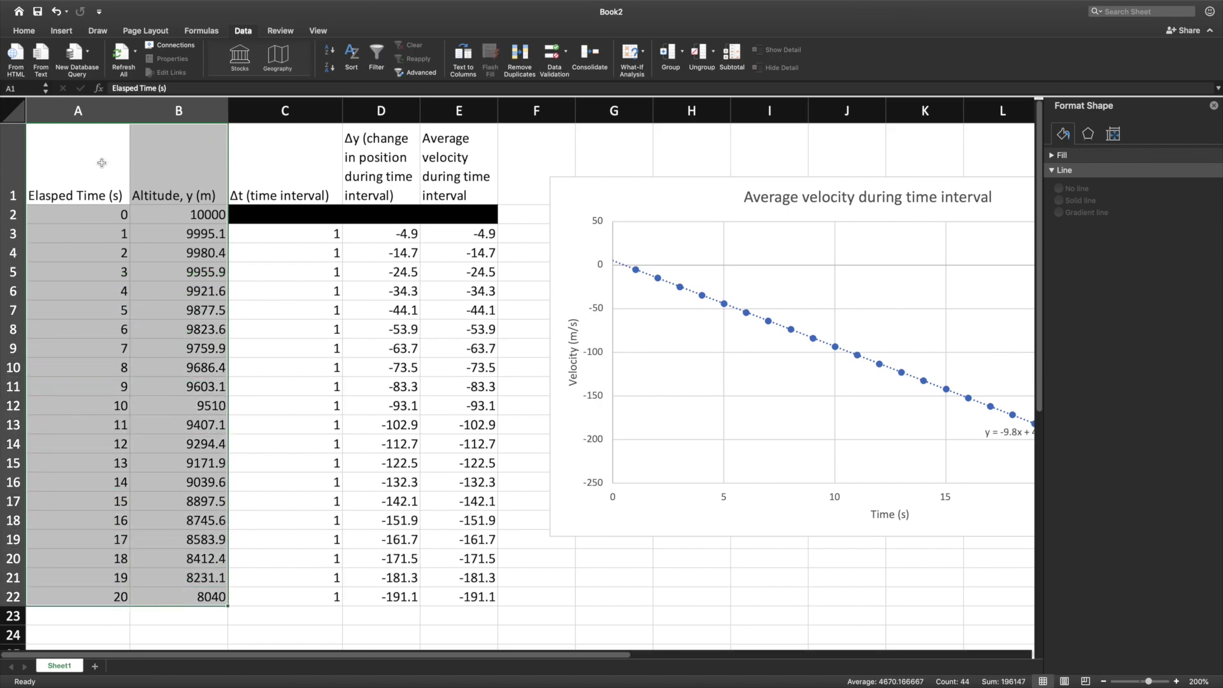
scroll(408, 135, down, 1)
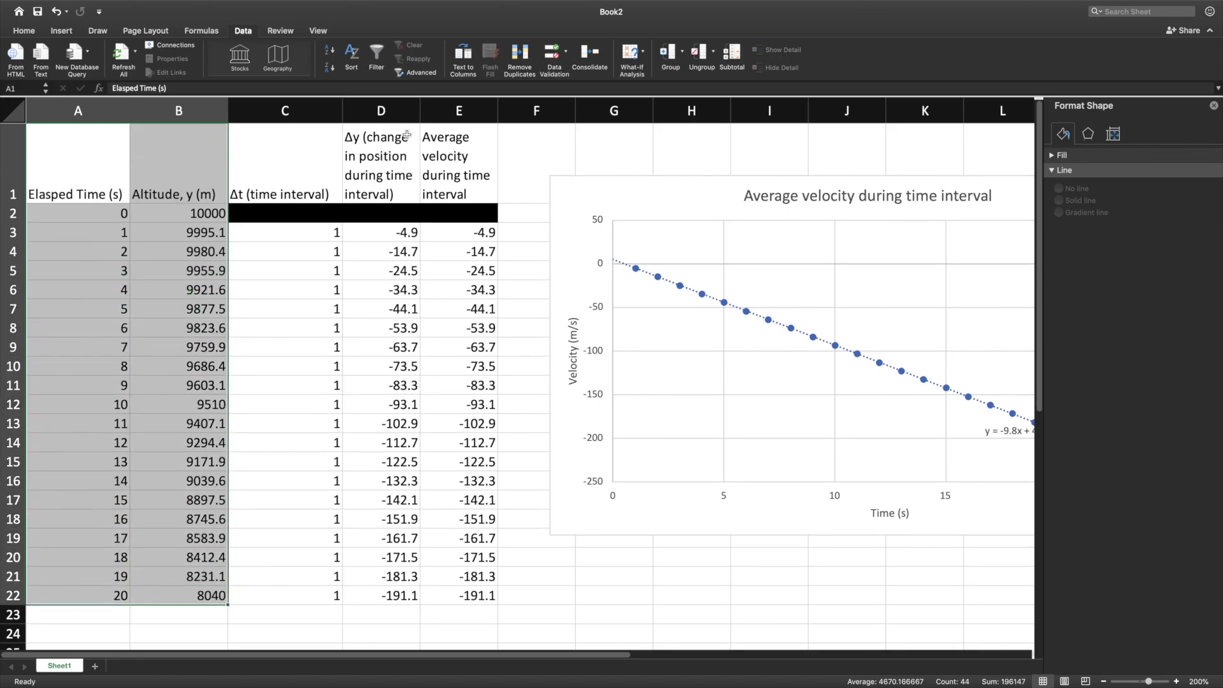
click(68, 32)
click(524, 77)
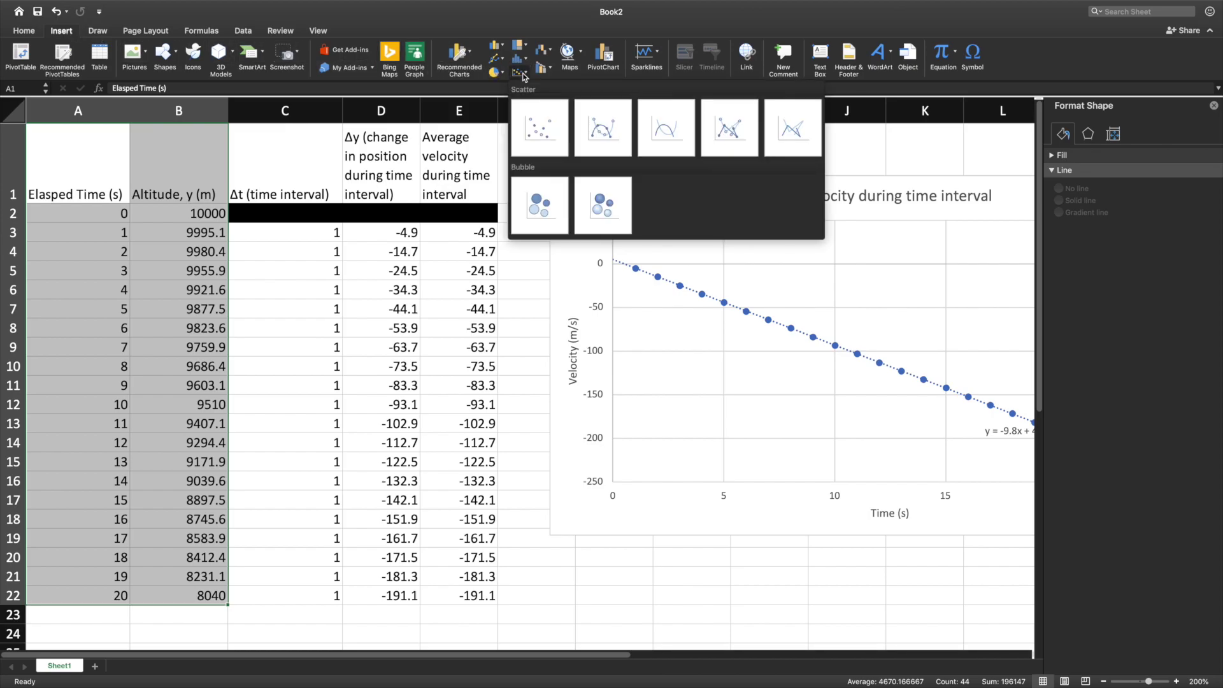
click(535, 139)
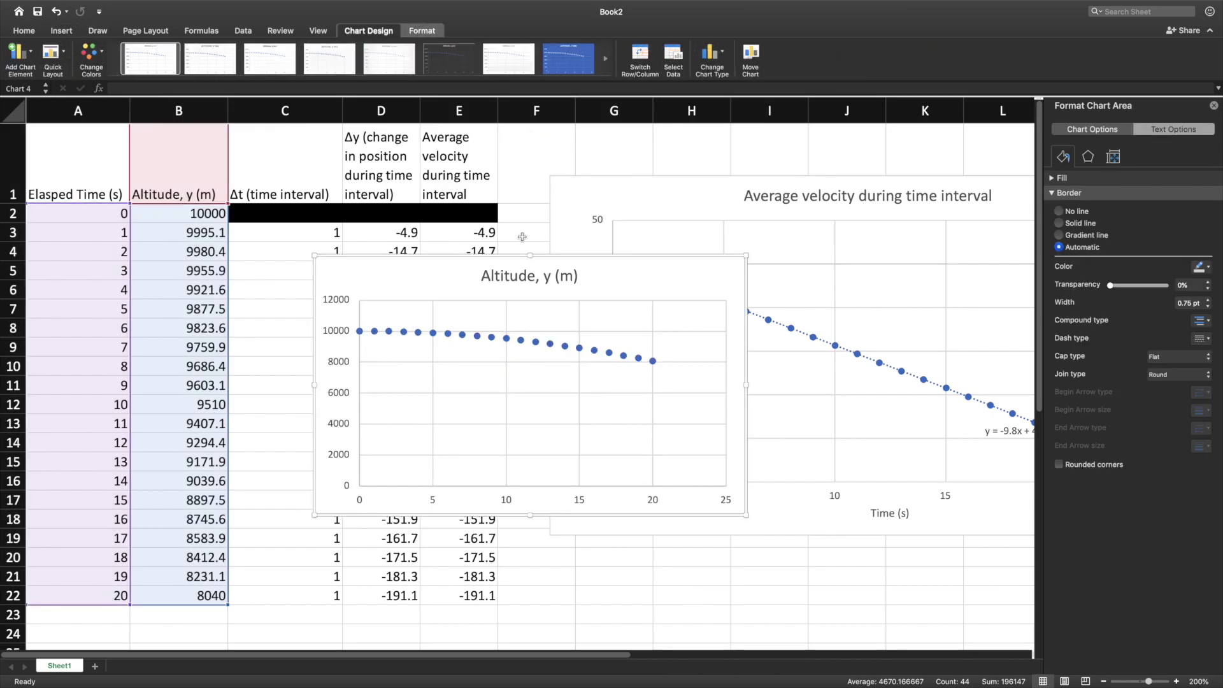
scroll(491, 249, down, 1)
scroll(472, 299, right, 1)
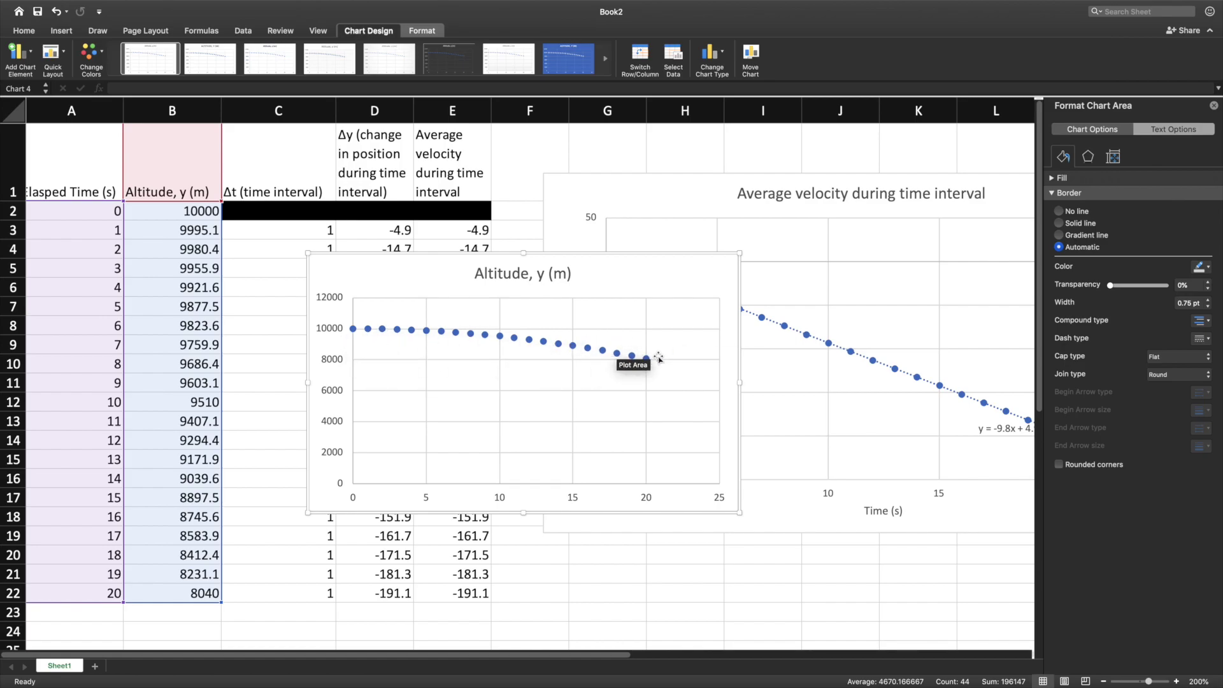
scroll(637, 357, up, 1)
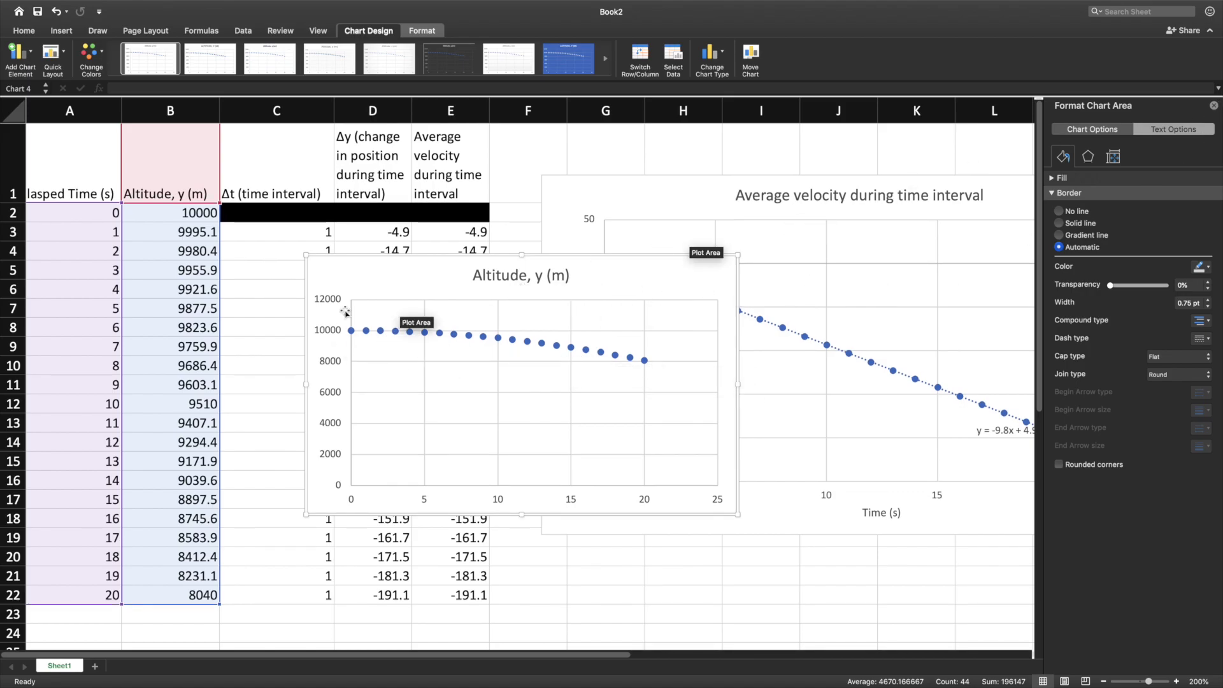
click(320, 334)
scroll(331, 382, down, 1)
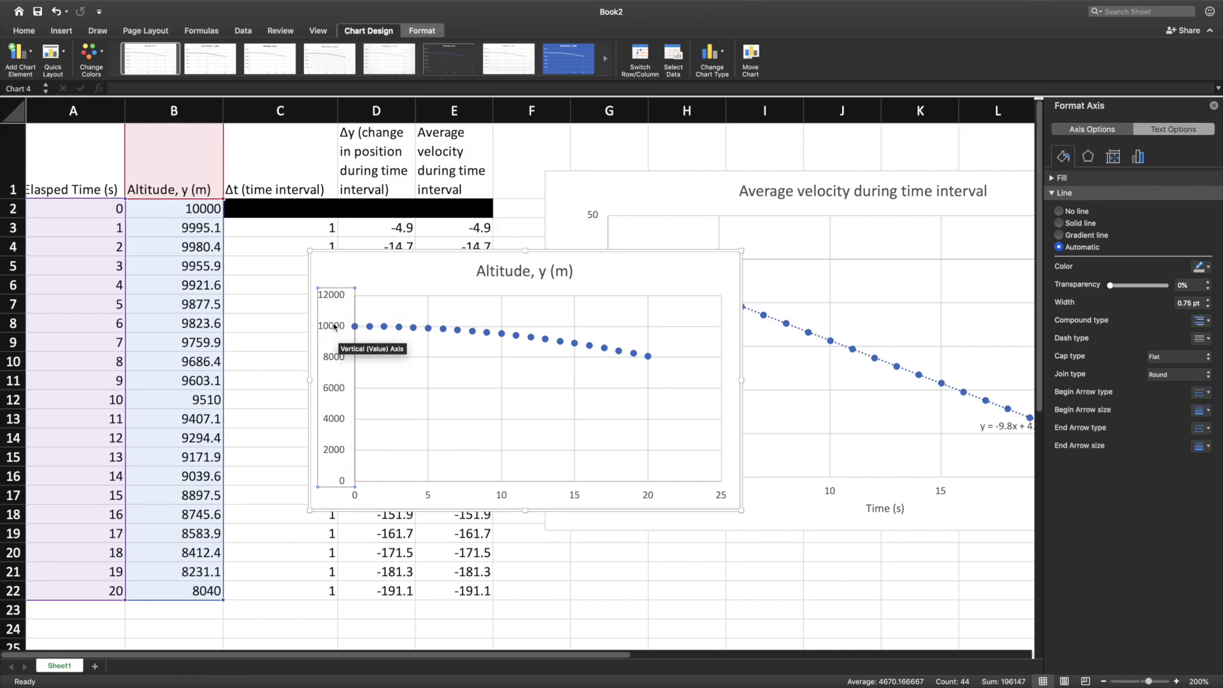
Set the altitude chart's vertical axis bounds to minimum 8000 and maximum 10000.
right_click(334, 327)
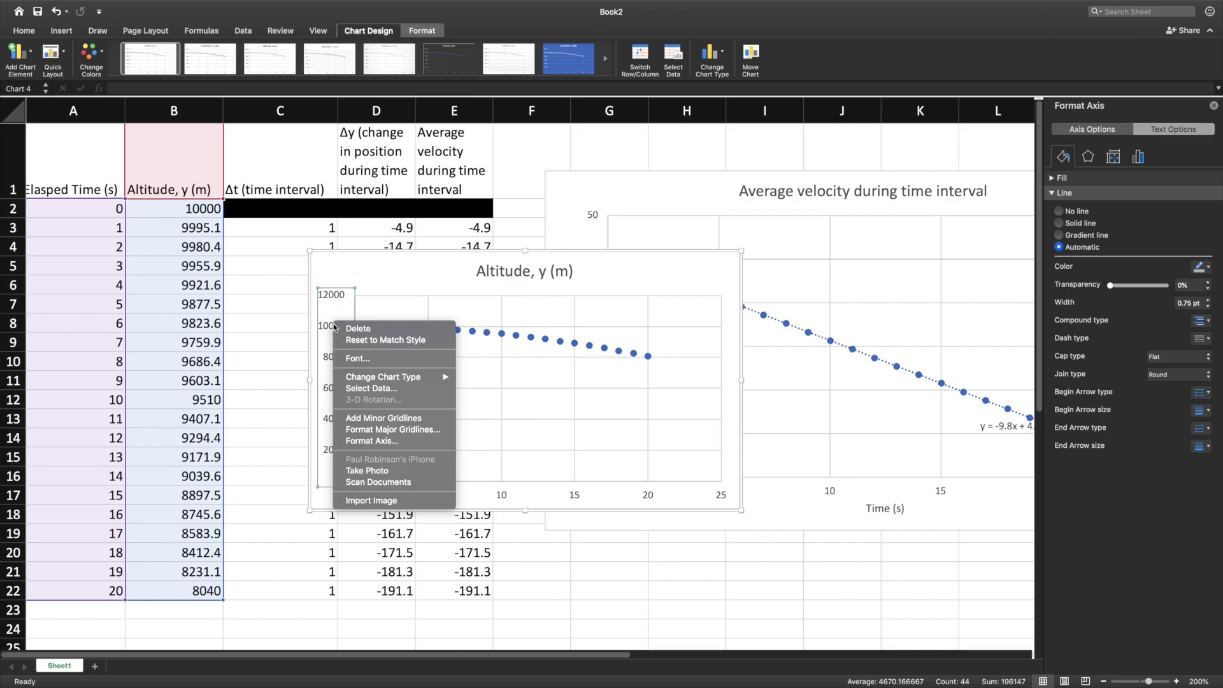
click(365, 444)
scroll(777, 399, down, 2)
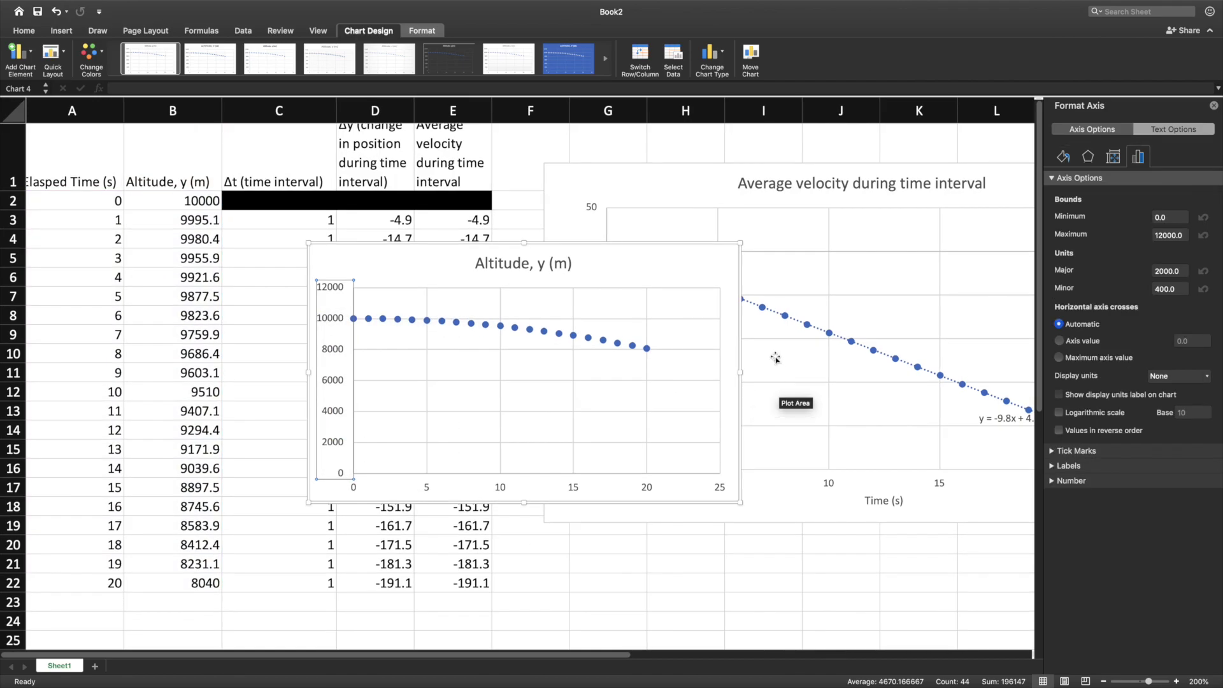
scroll(959, 317, down, 1)
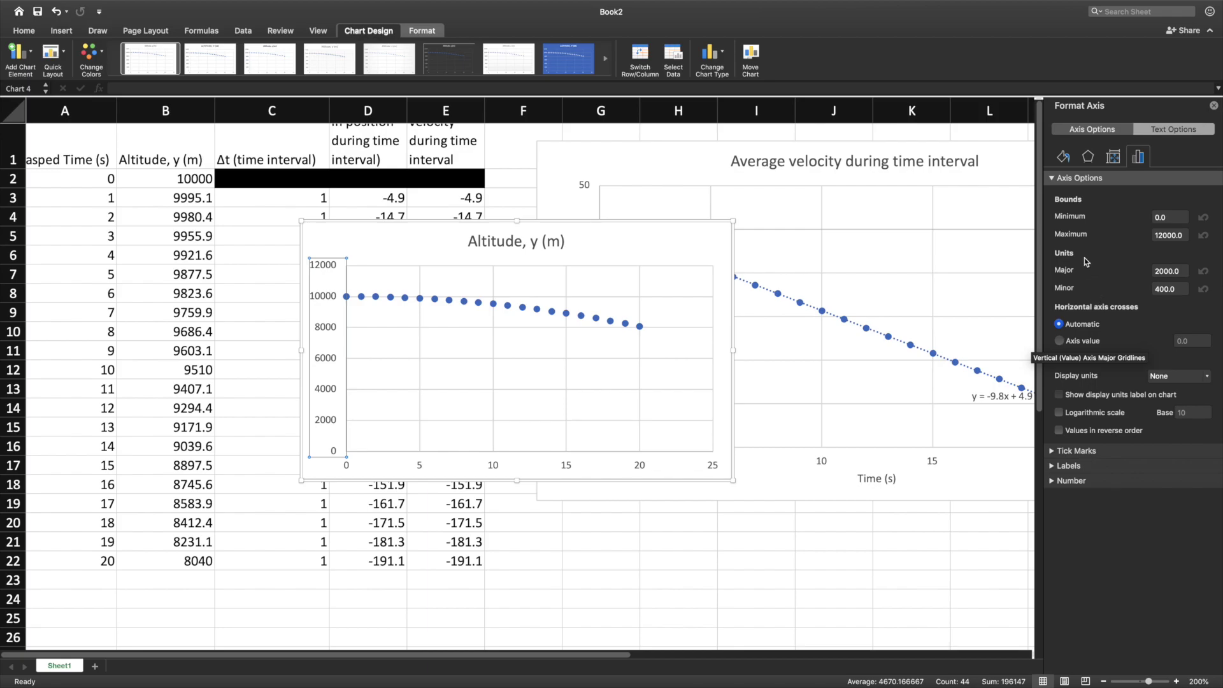
scroll(612, 322, up, 1)
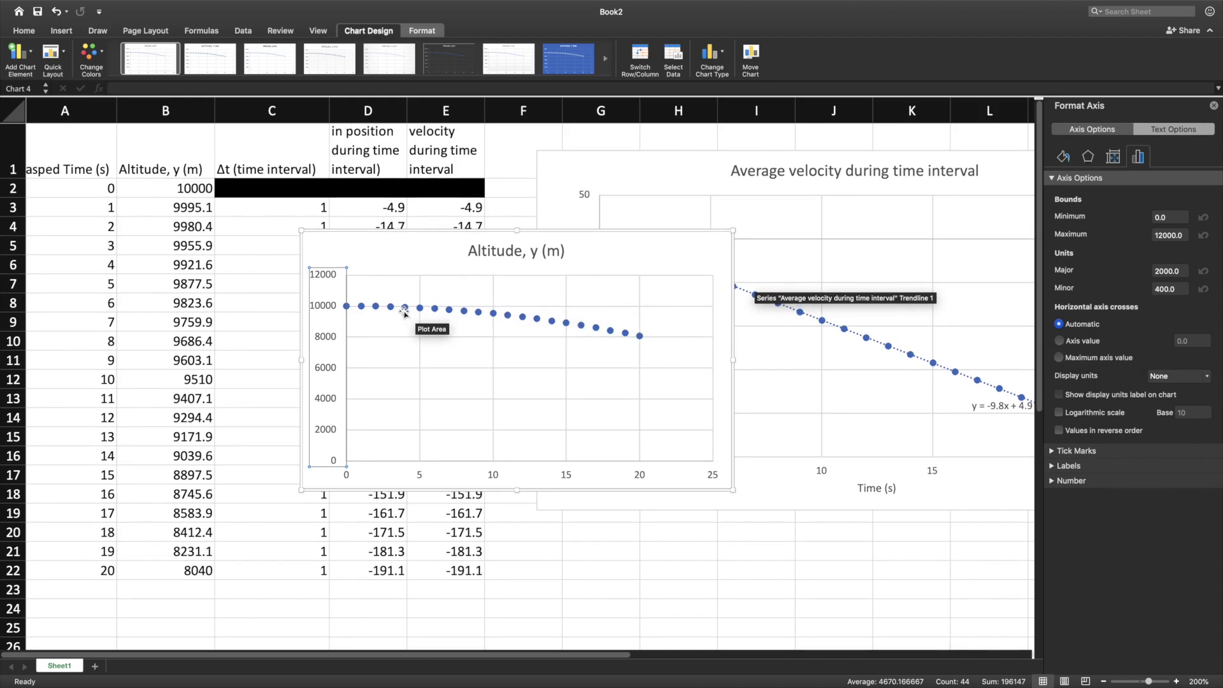
scroll(446, 321, down, 1)
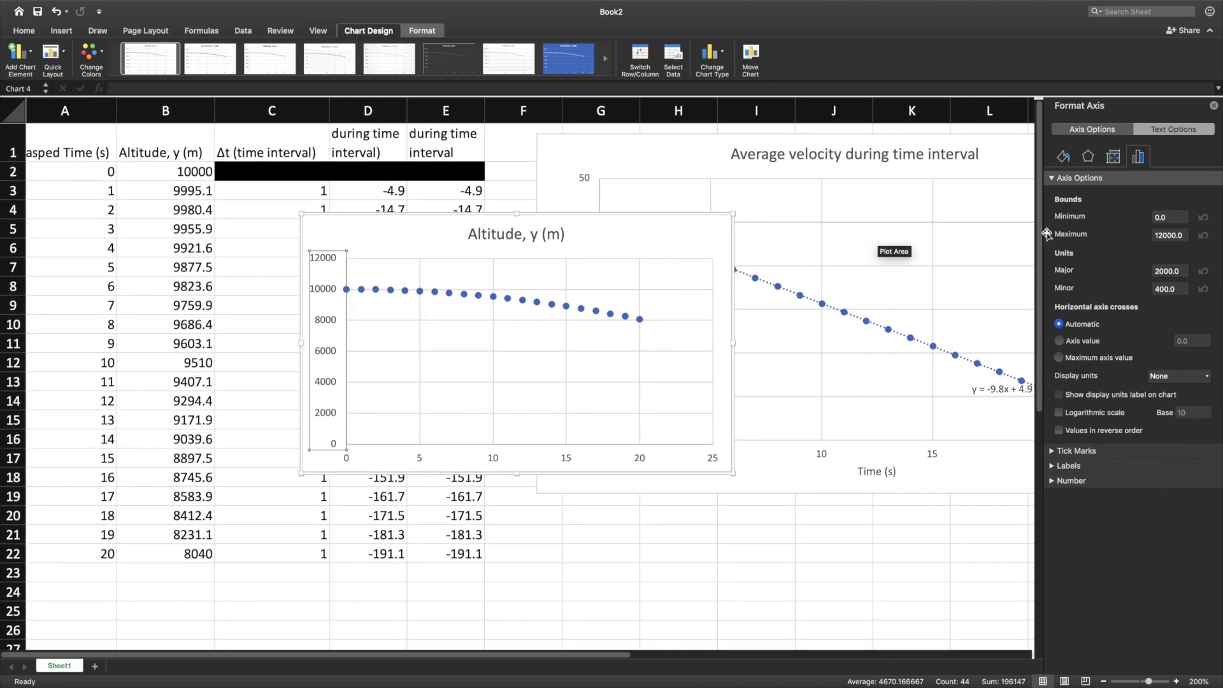
click(1164, 219)
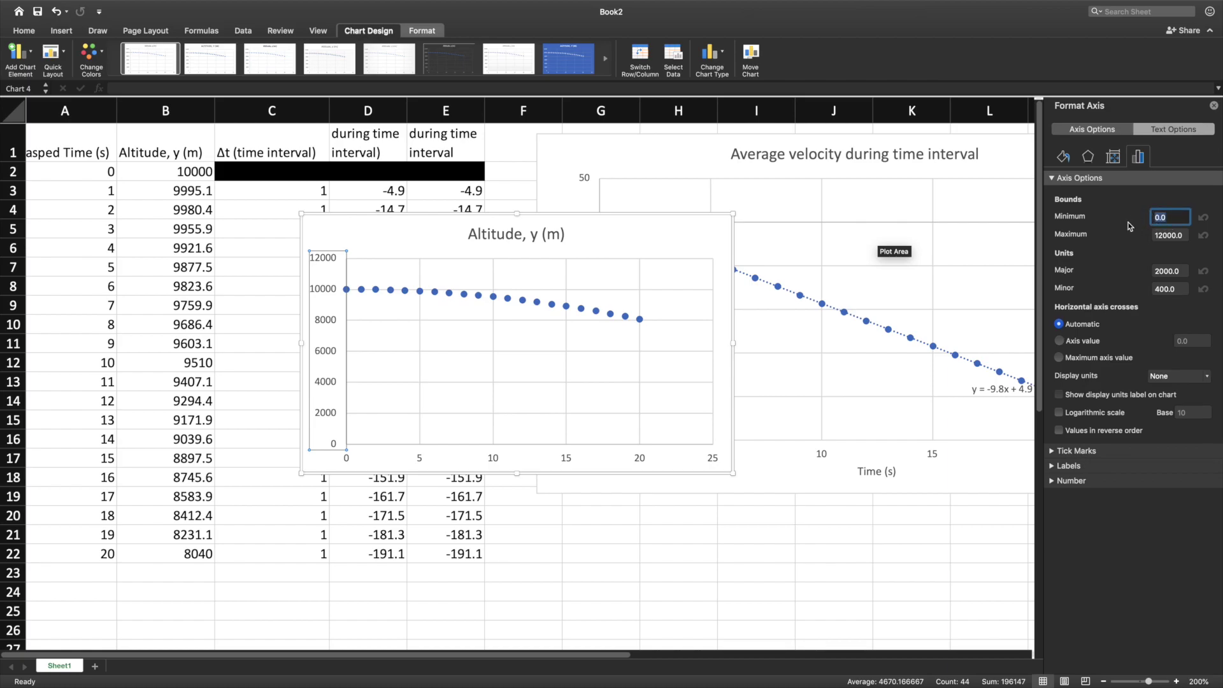
text(8000)
key(Return)
click(1162, 236)
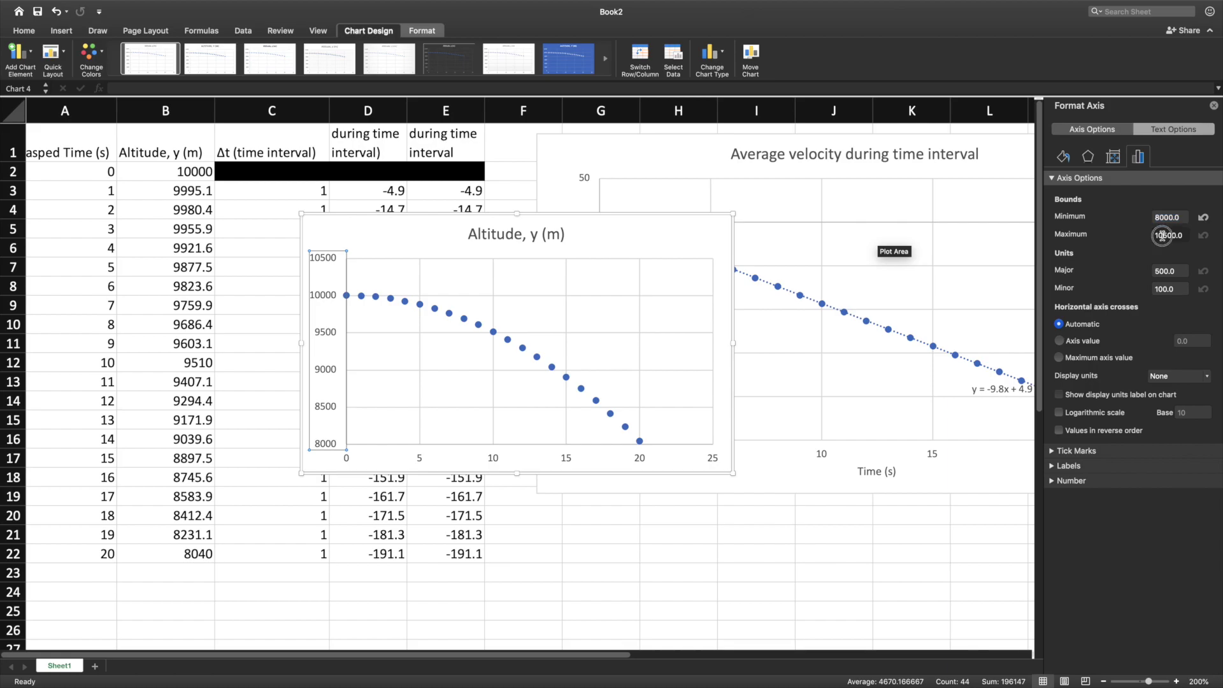
text(1000)
key(Return)
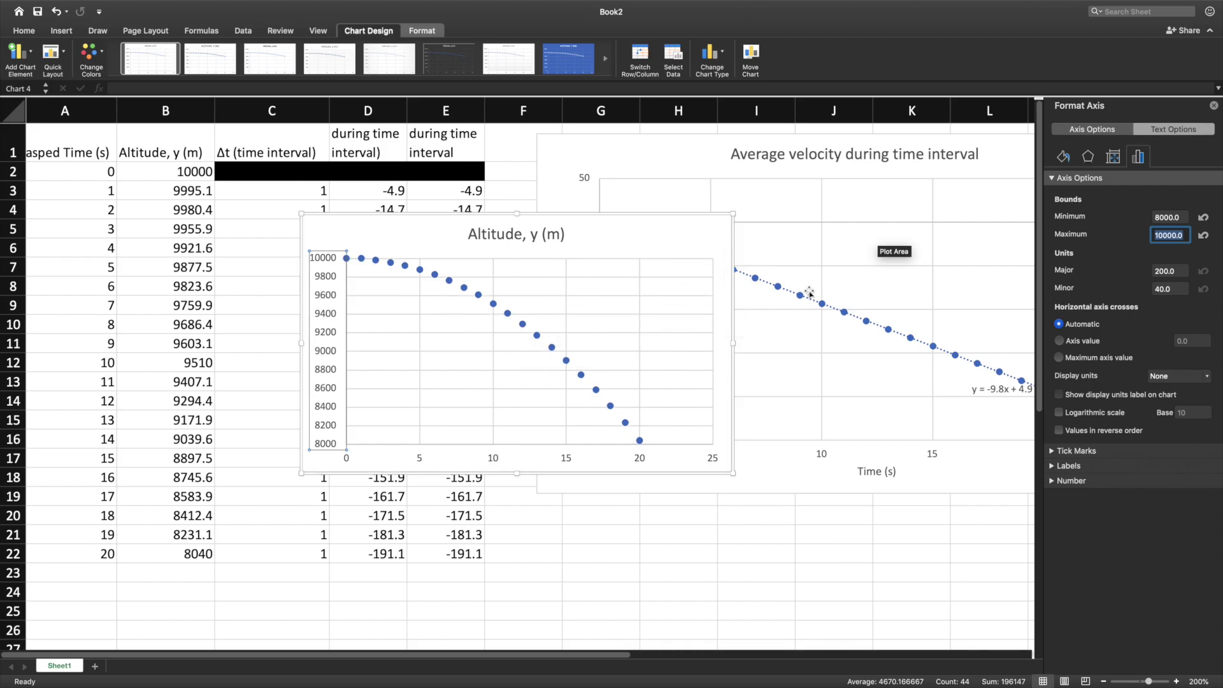
Set the horizontal time axis maximum bound to 20.
scroll(596, 323, up, 2)
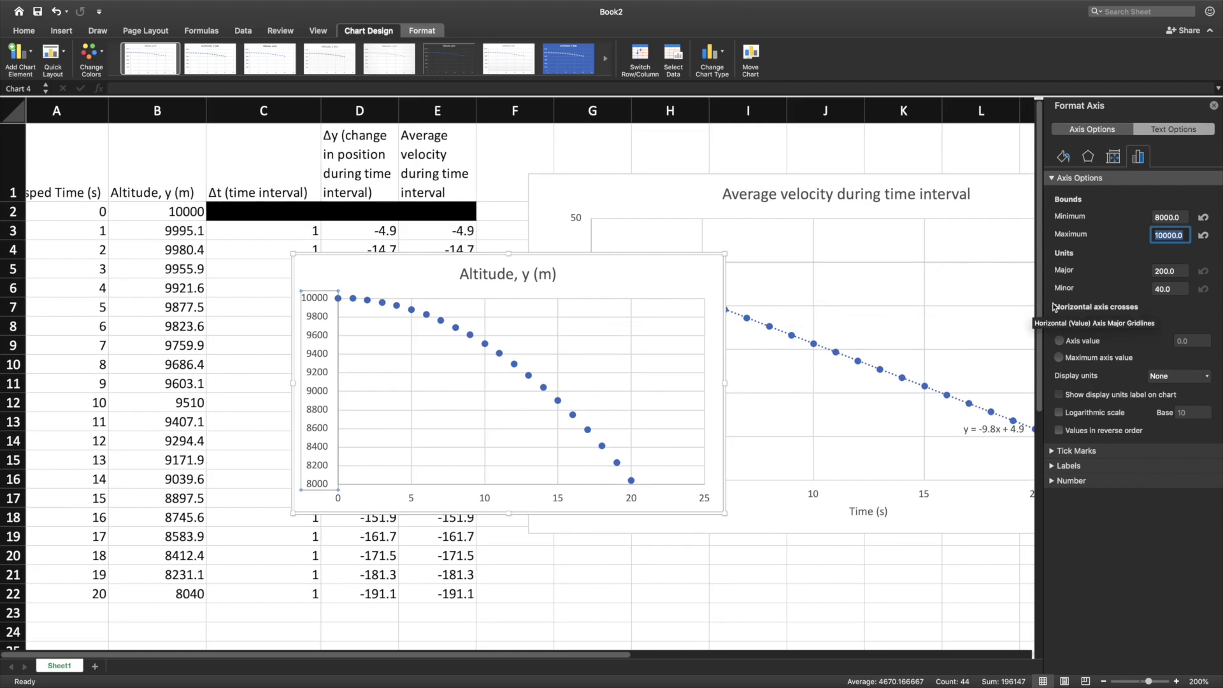
click(483, 498)
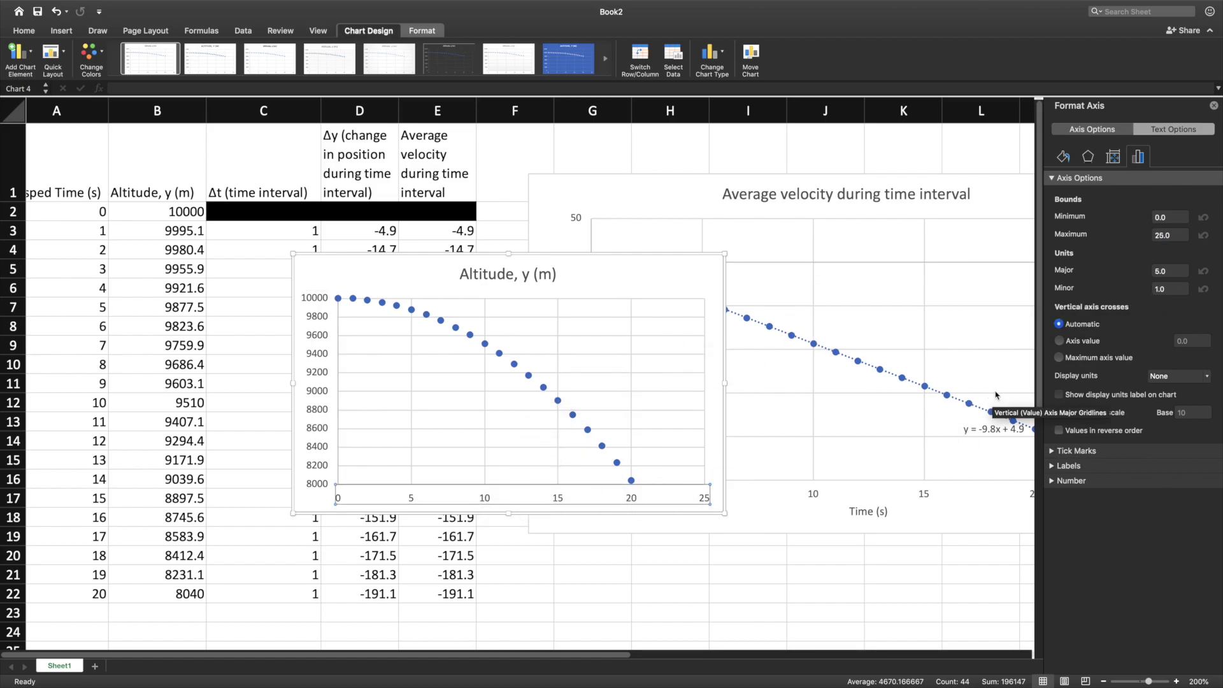
click(1166, 236)
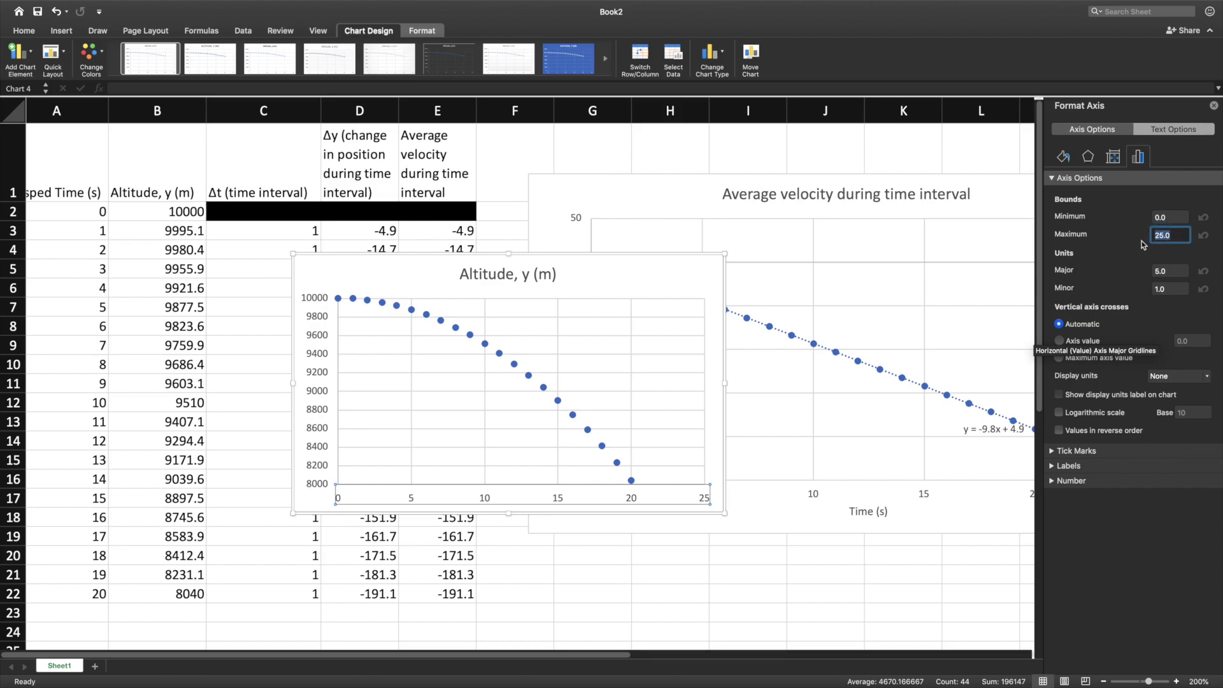
text(20)
key(Return)
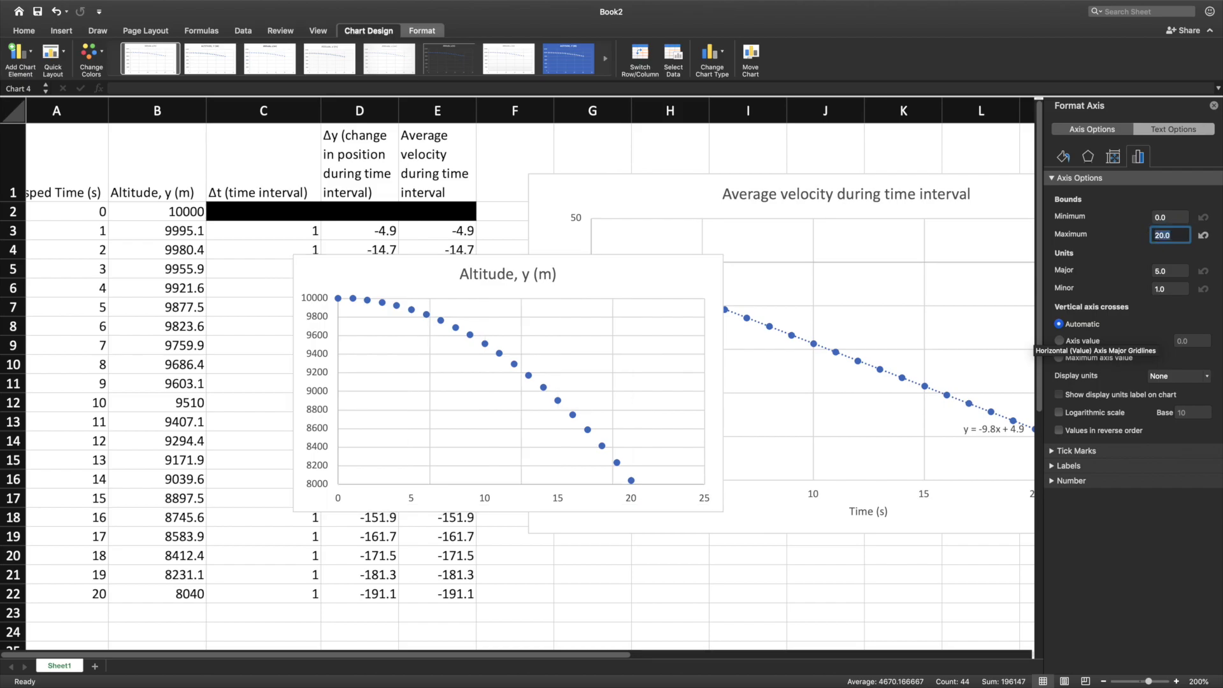